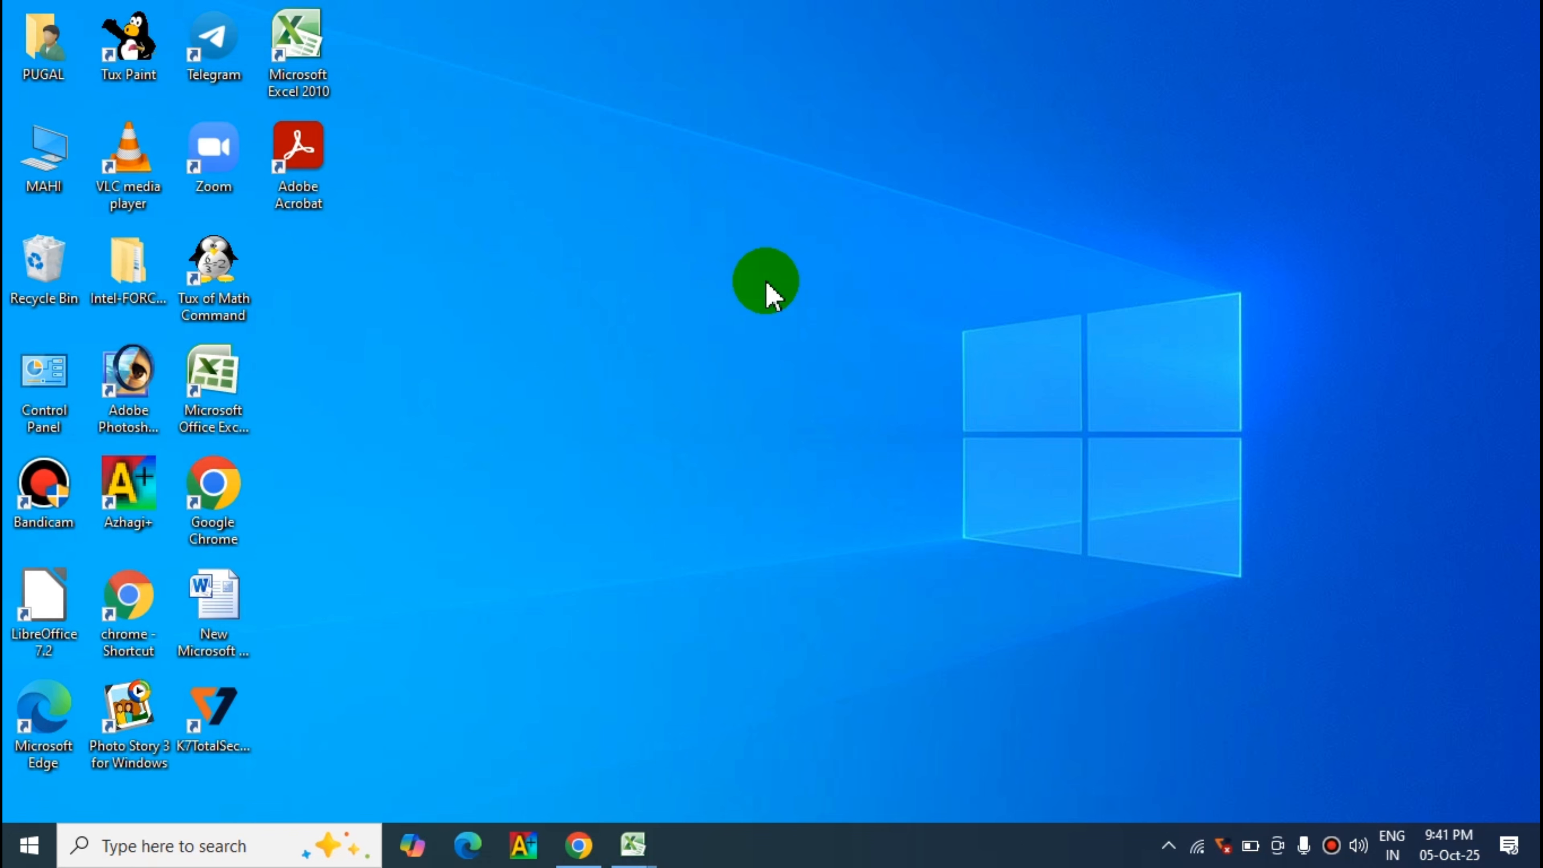
# - Switch to Chrome and sign in to the Viksit Bharat Buildathon teacher account with the prefilled credentials
pyautogui.click(580, 846)
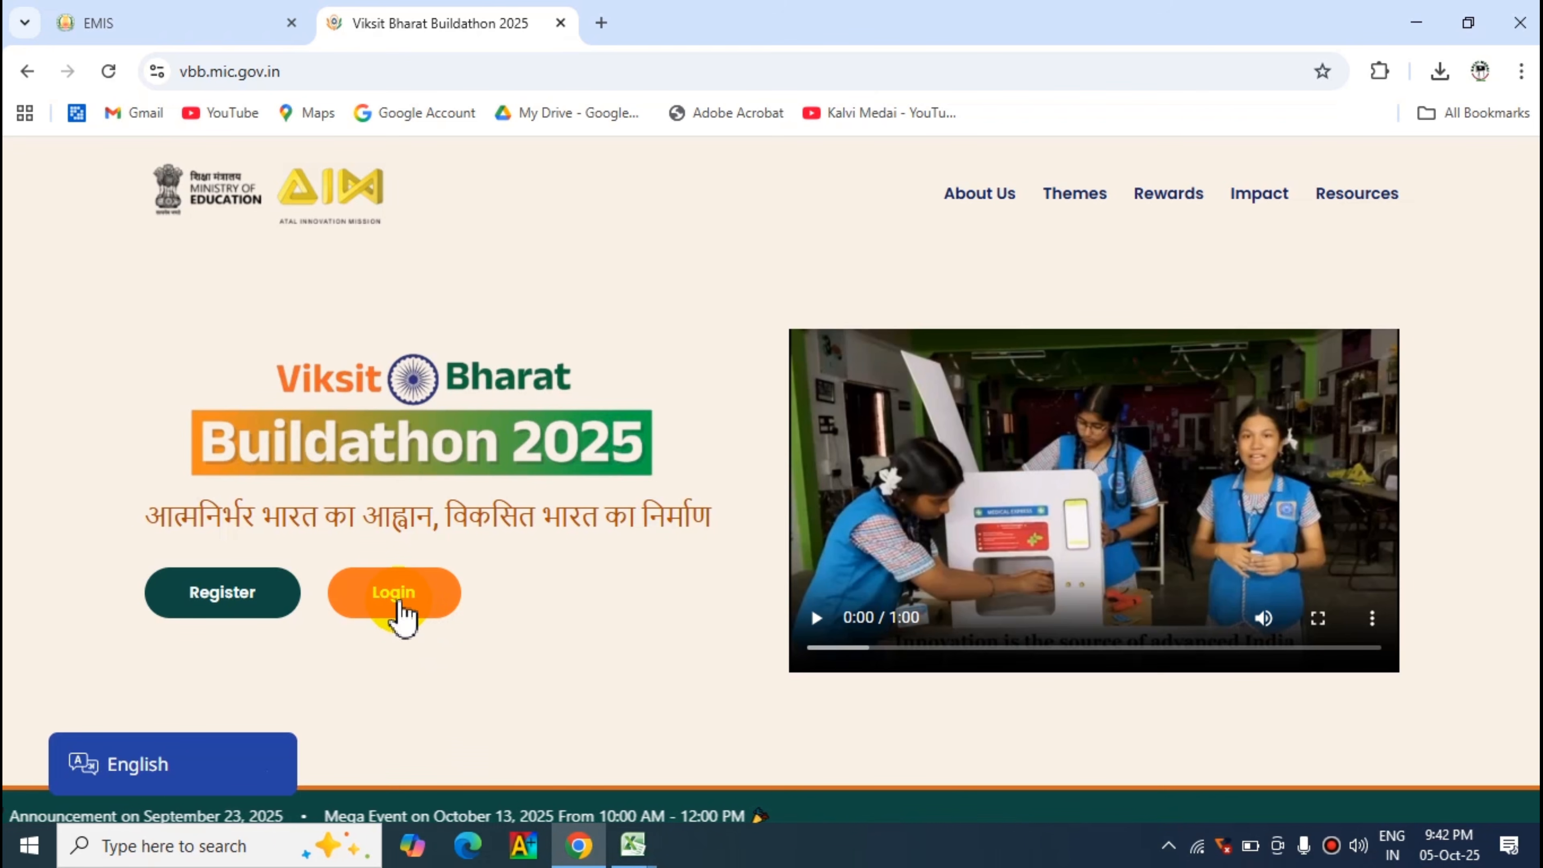
pyautogui.click(394, 593)
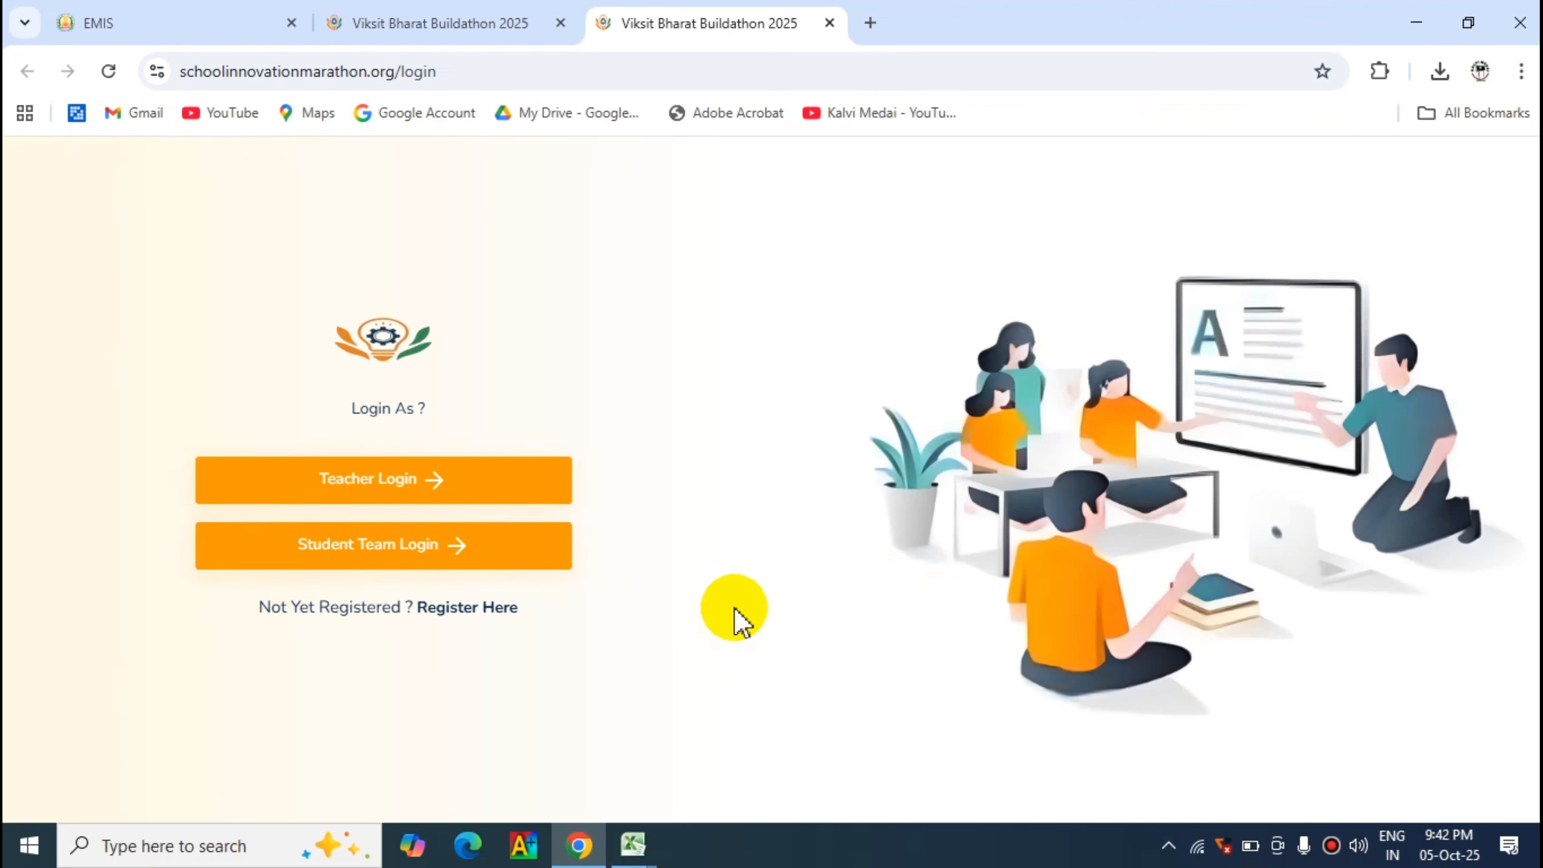
pyautogui.click(375, 482)
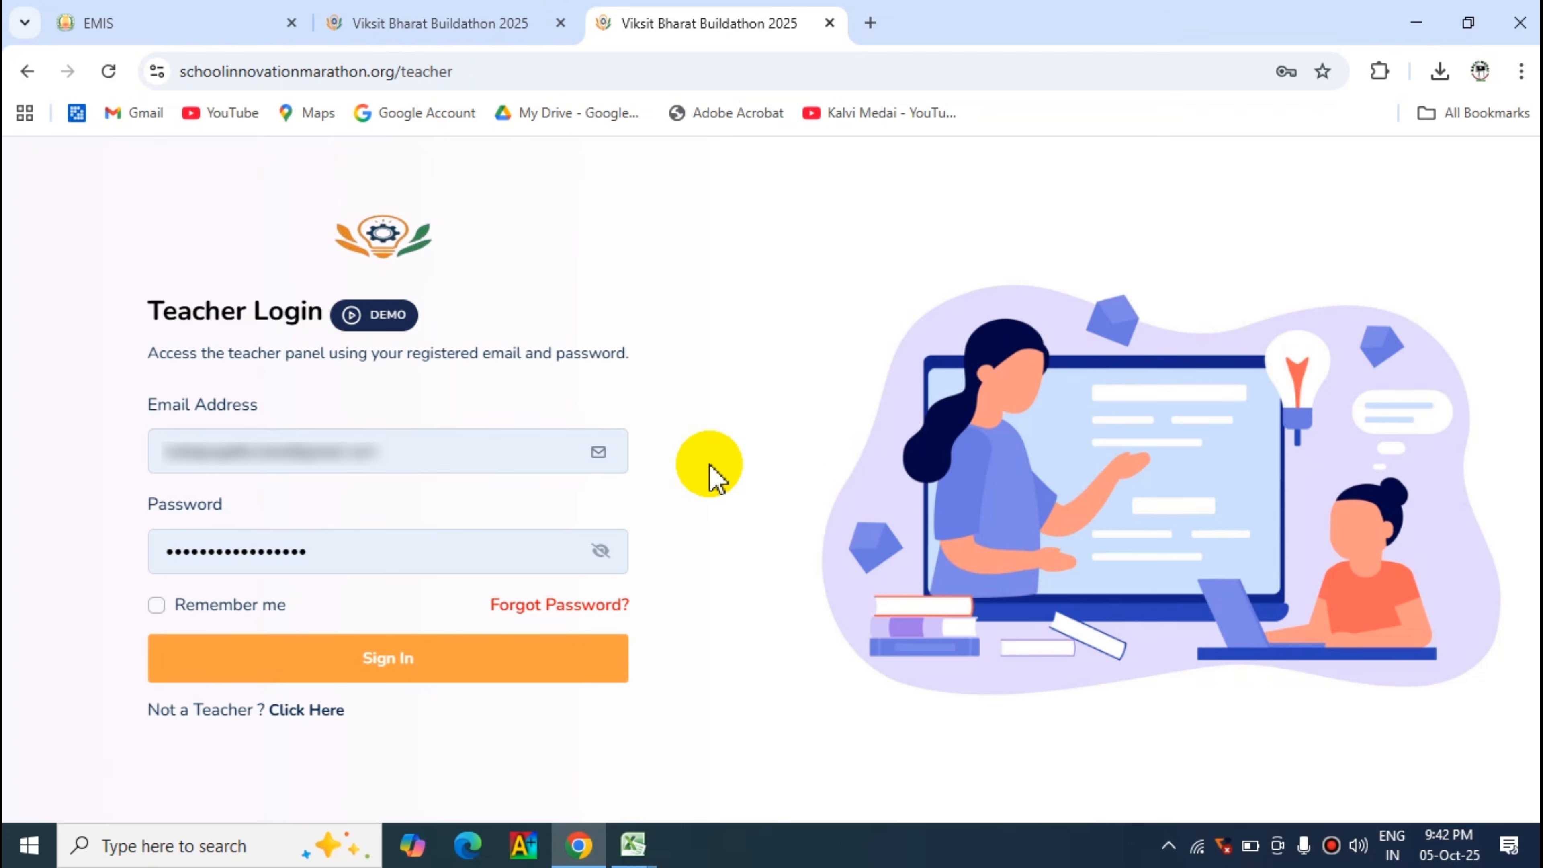
pyautogui.click(391, 662)
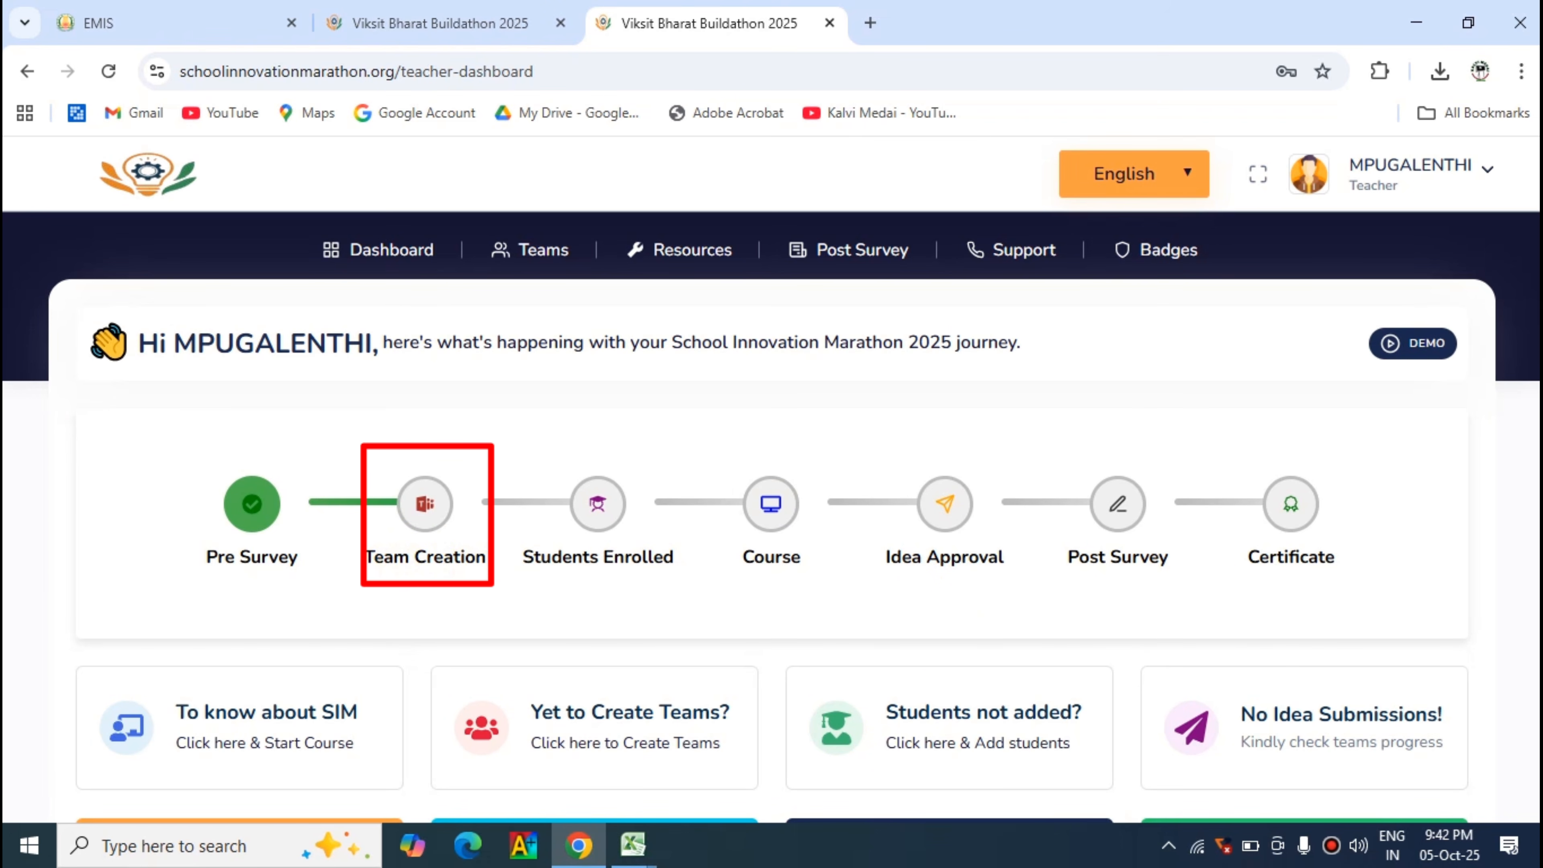
# - Open the registration form for adding a new team and students from the teacher dashboard's team creation option
pyautogui.scroll(-4, 654, 426)
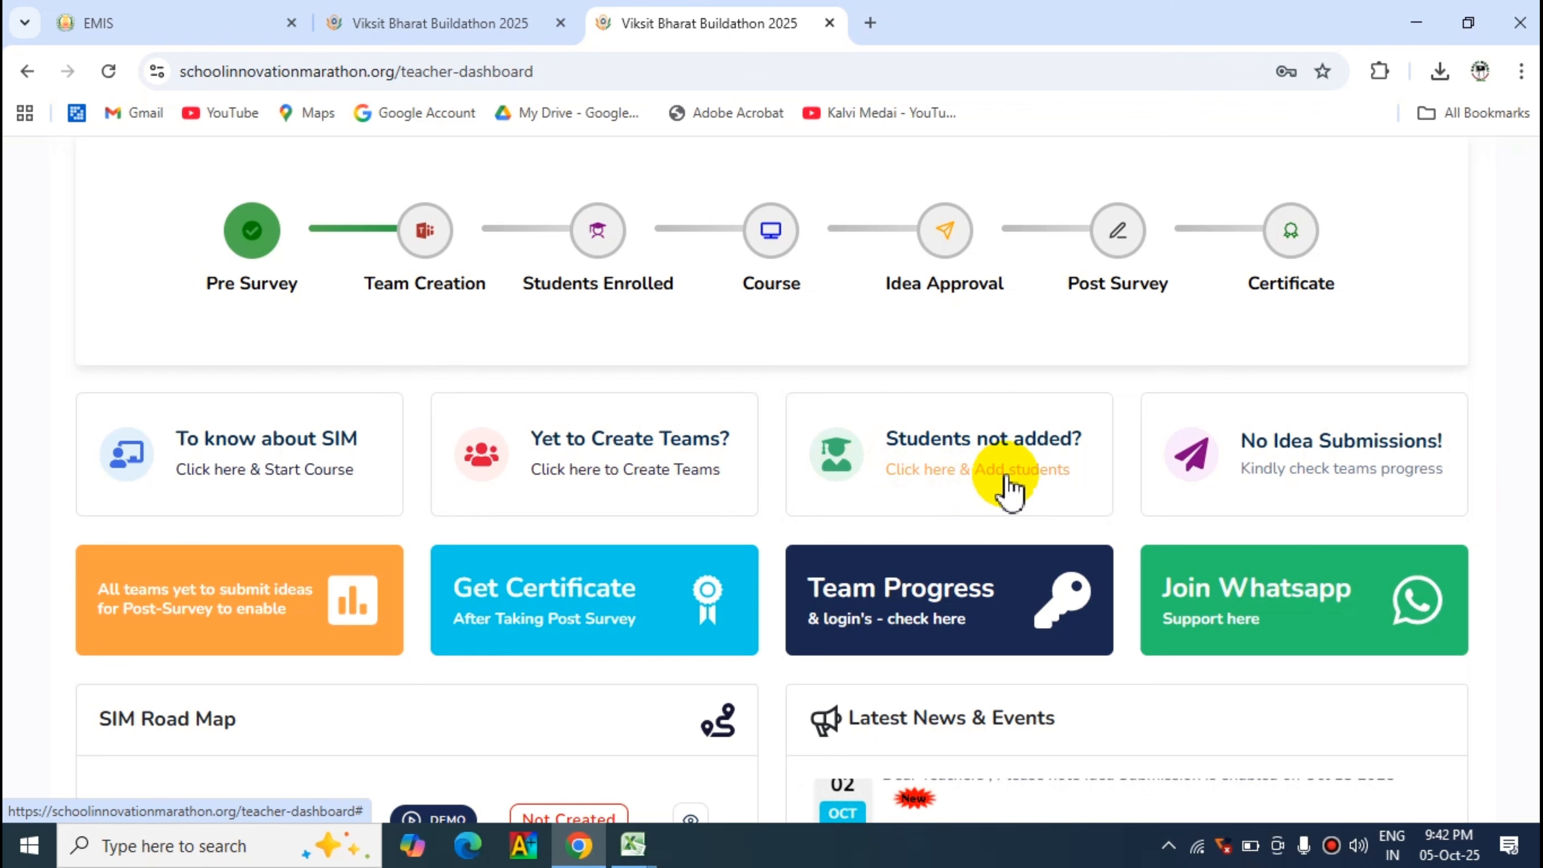
pyautogui.scroll(-5, 1508, 465)
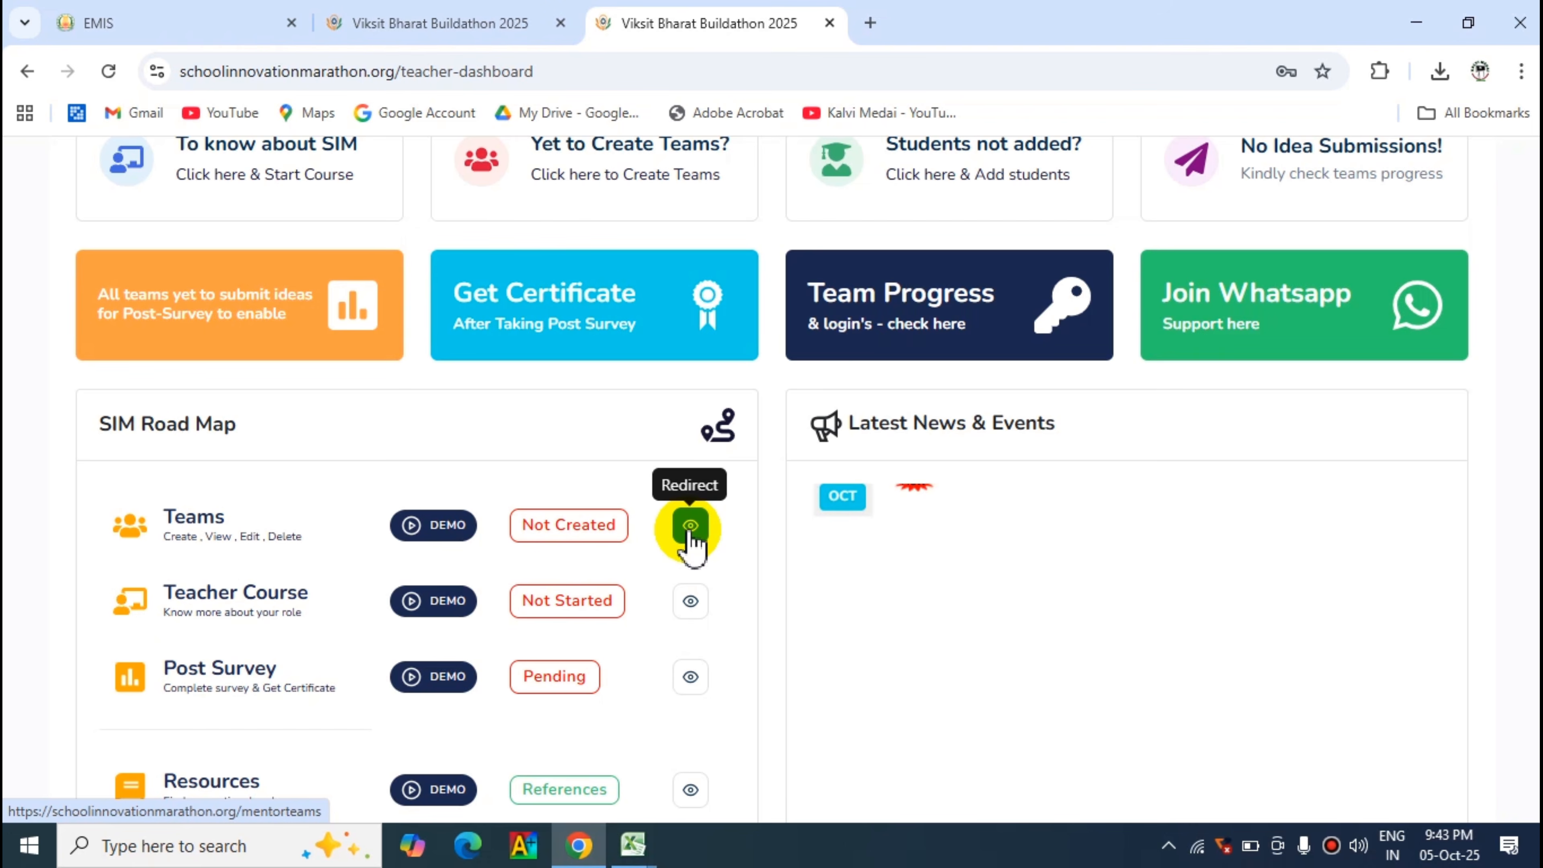
pyautogui.click(690, 529)
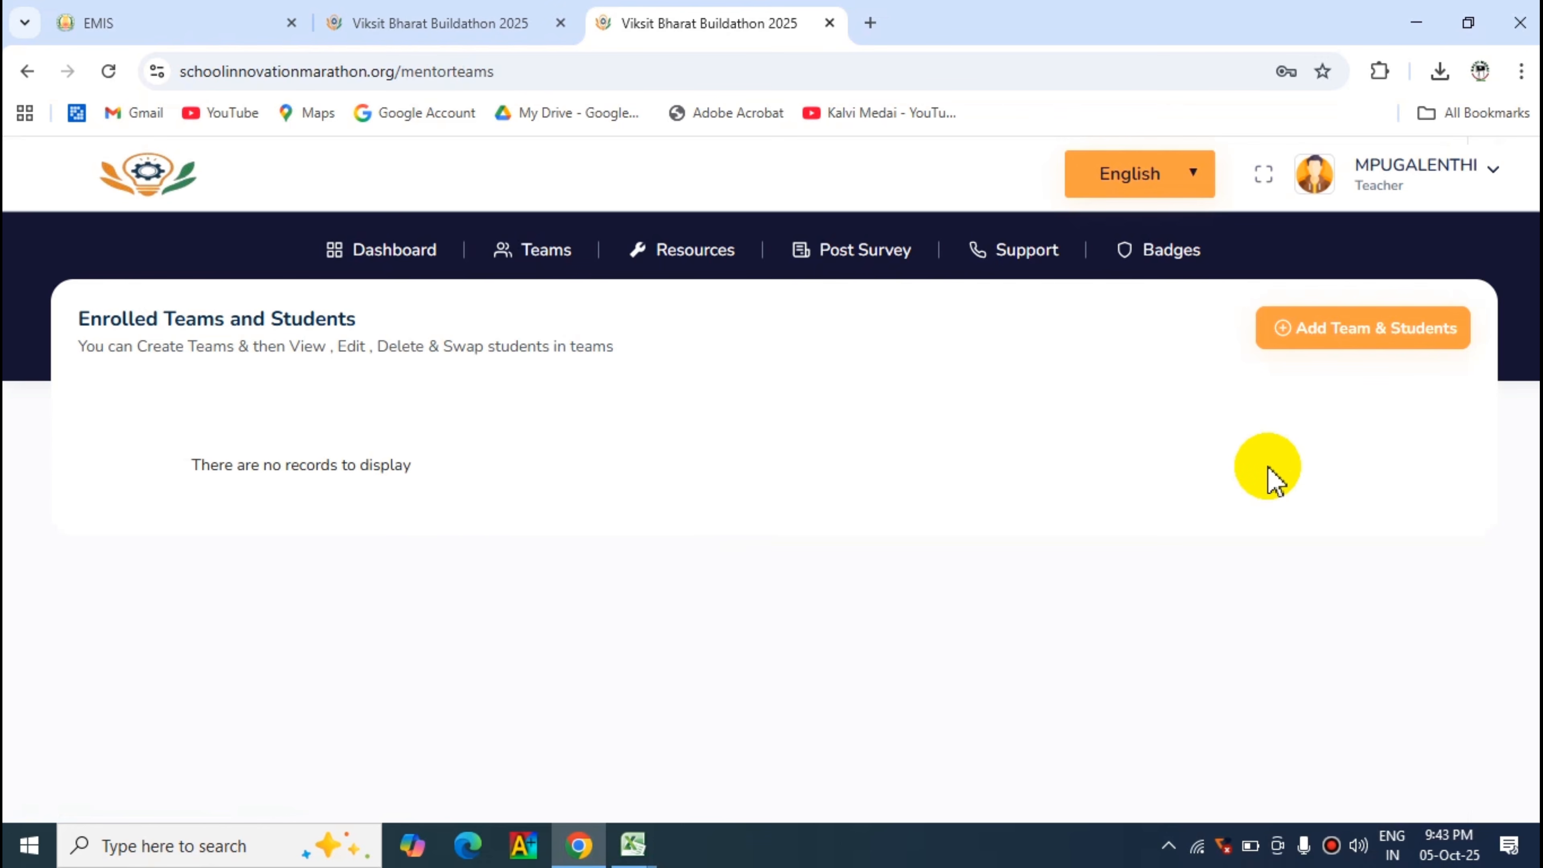
pyautogui.click(369, 262)
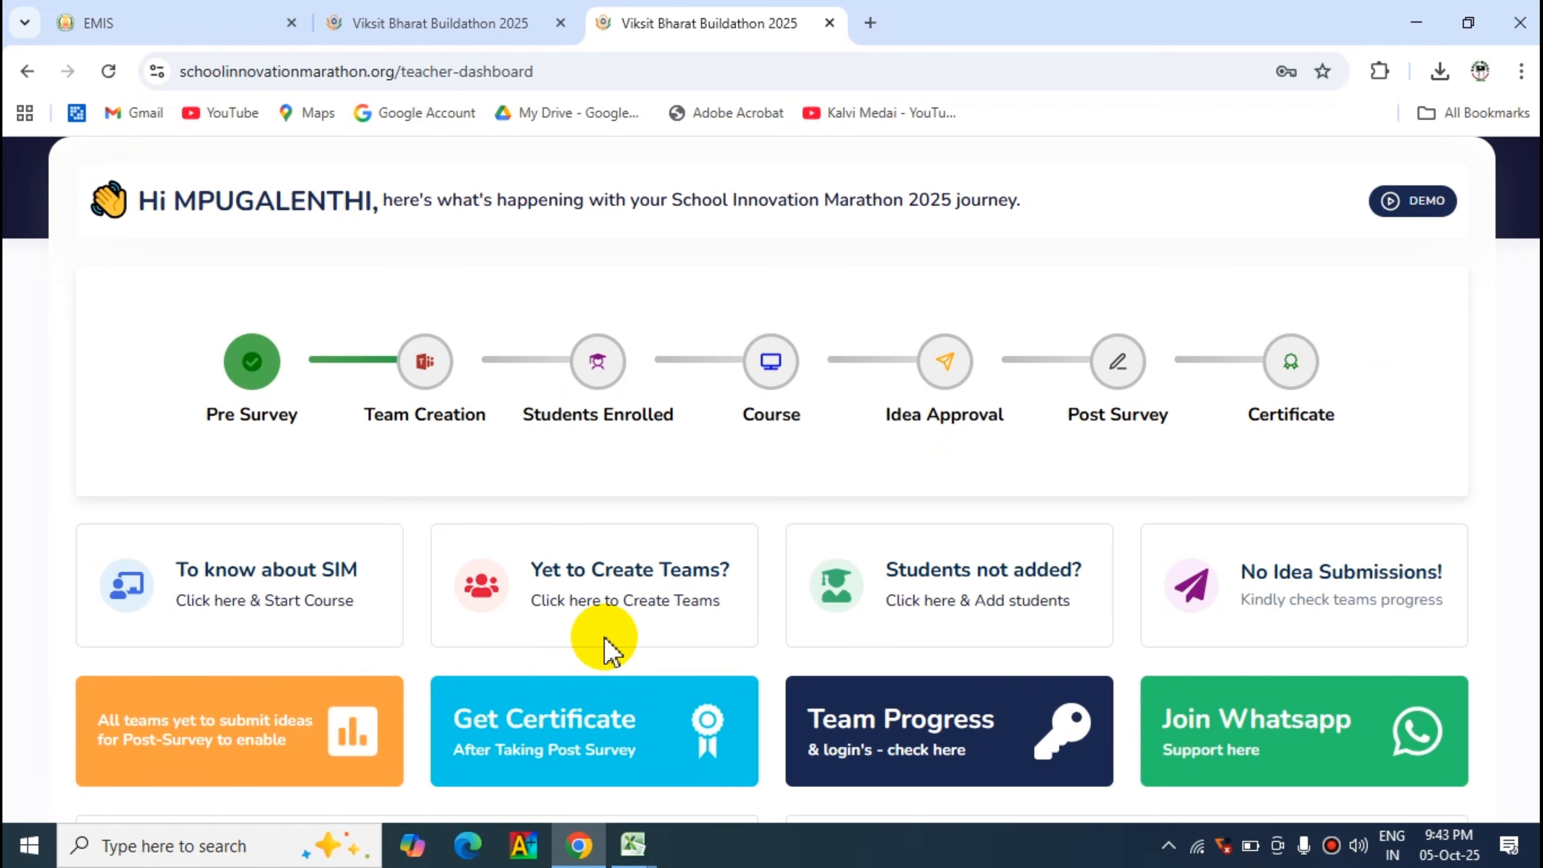
pyautogui.click(640, 608)
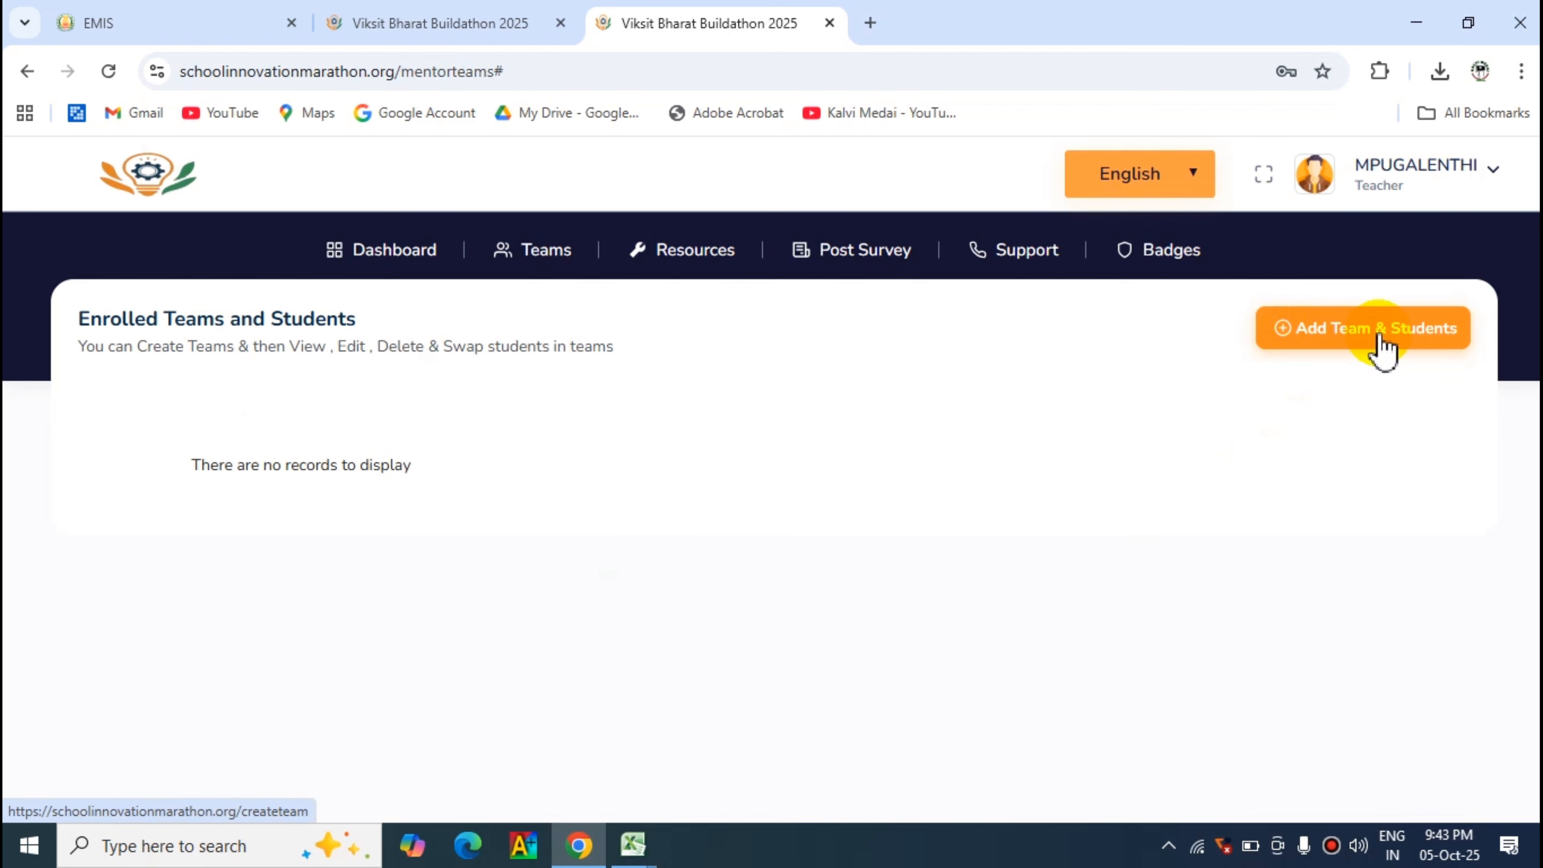
pyautogui.click(1361, 334)
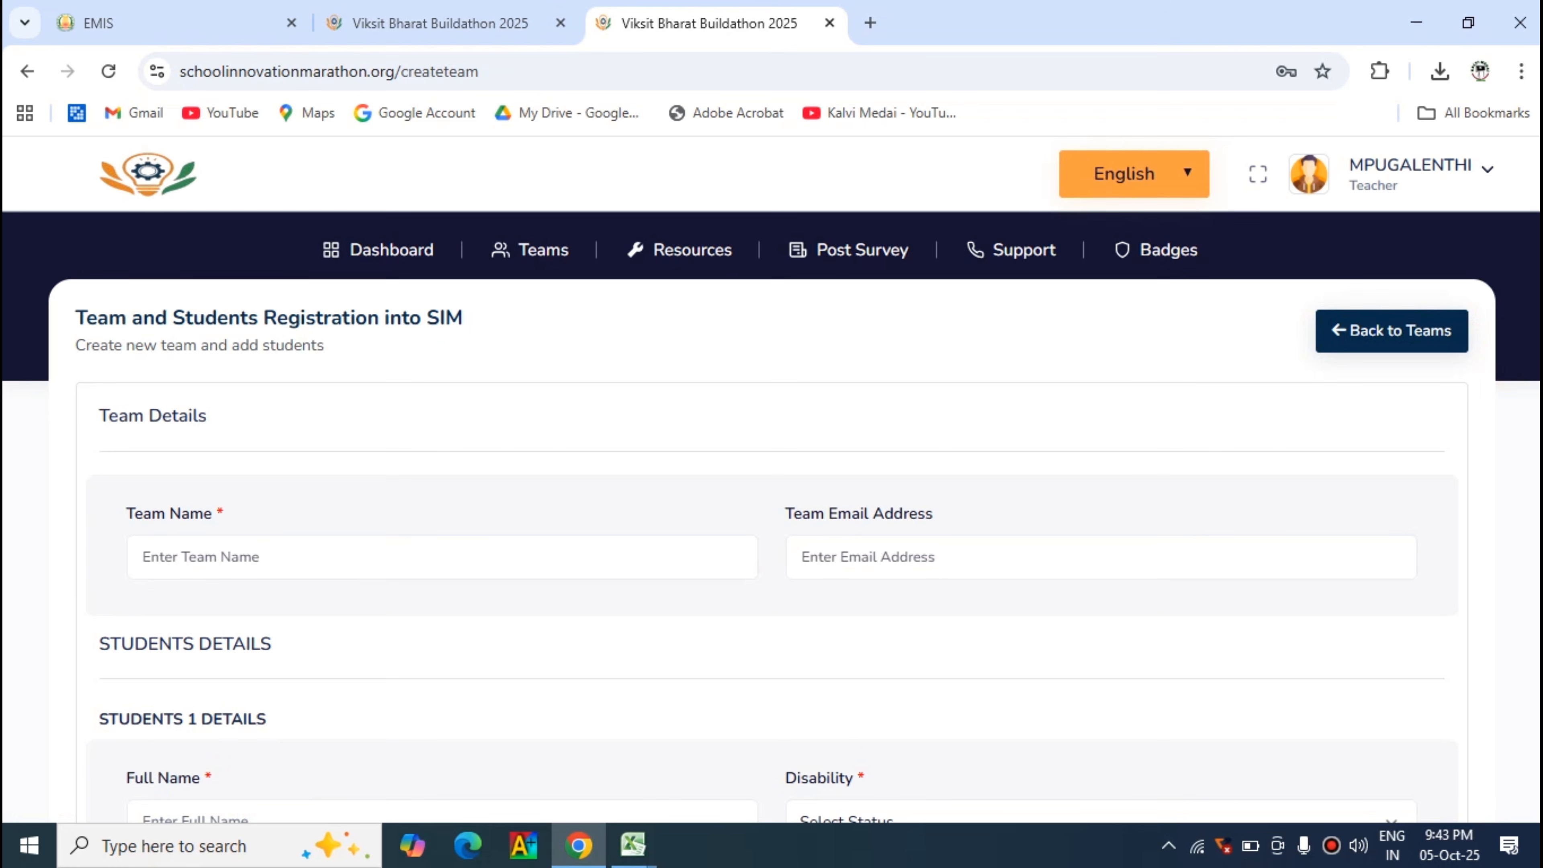
# - Enter KALAM STUDENTS as the team name in the team details
pyautogui.scroll(-5, 607, 426)
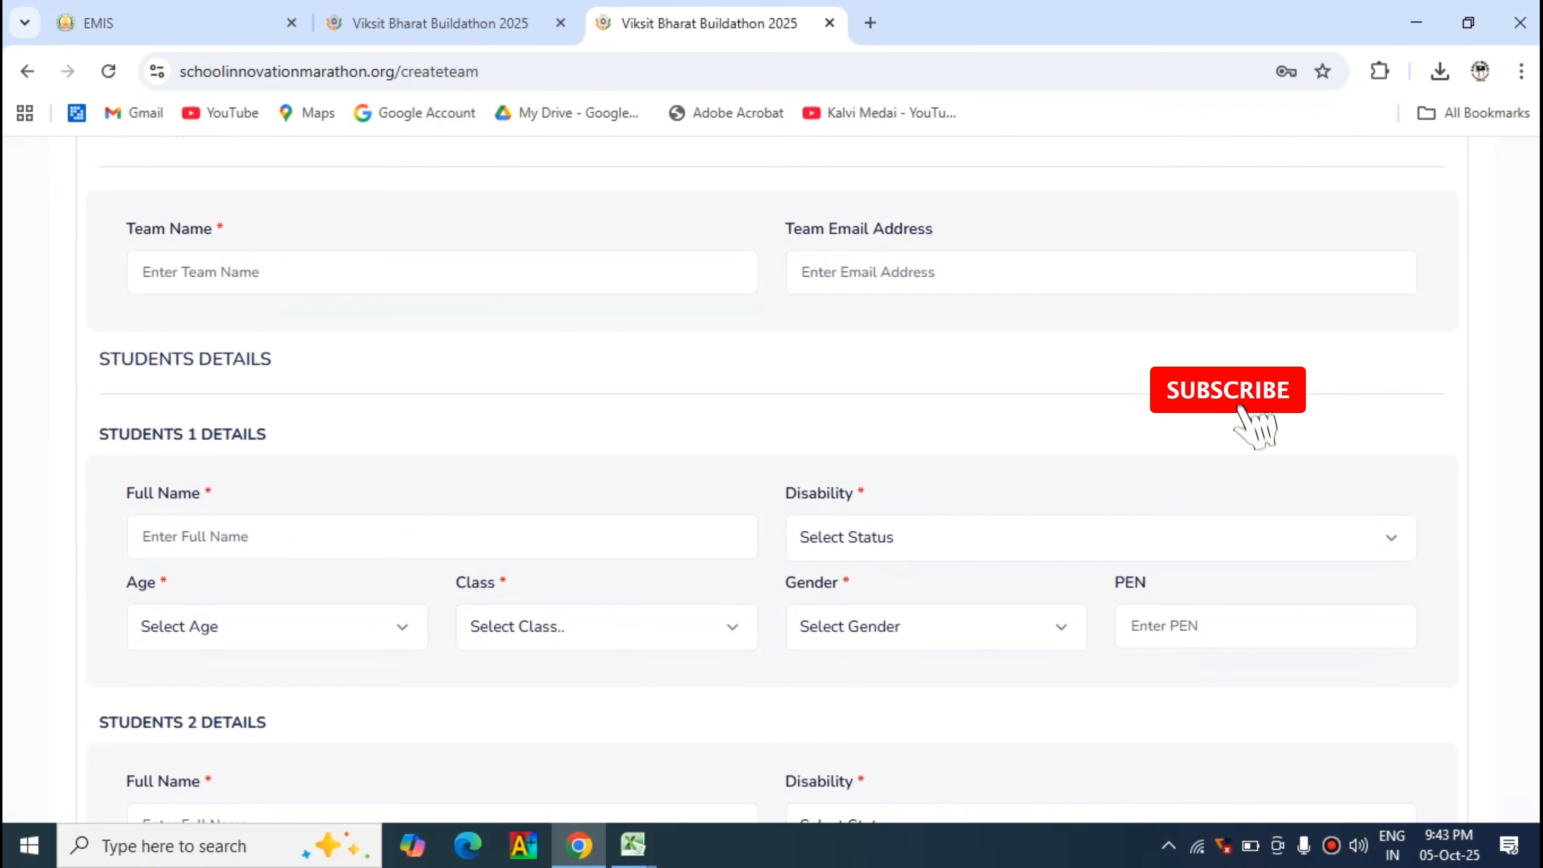
pyautogui.click(315, 275)
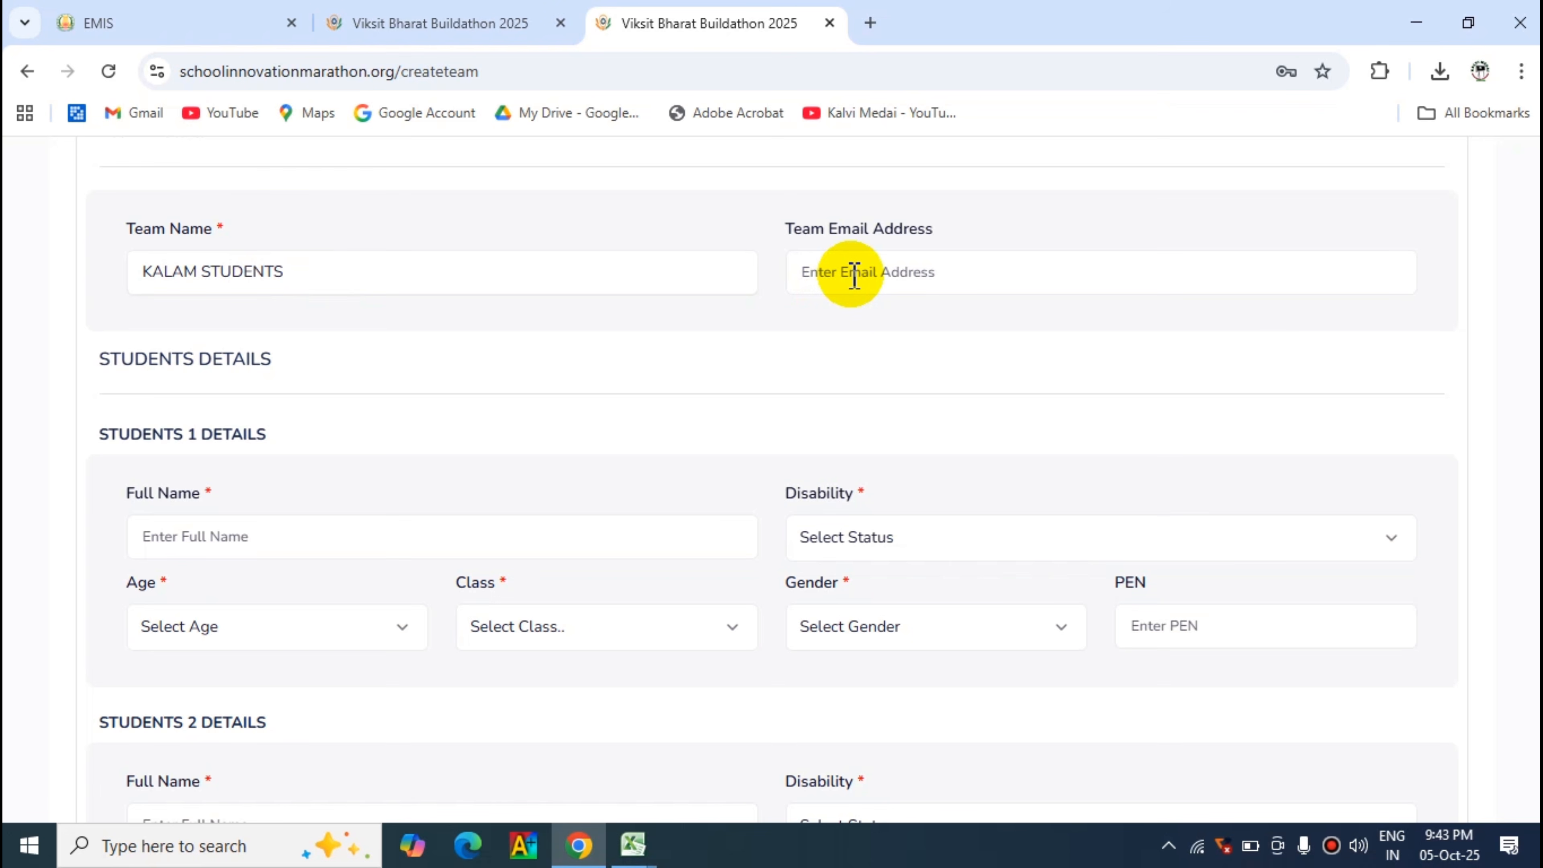
pyautogui.click(317, 268)
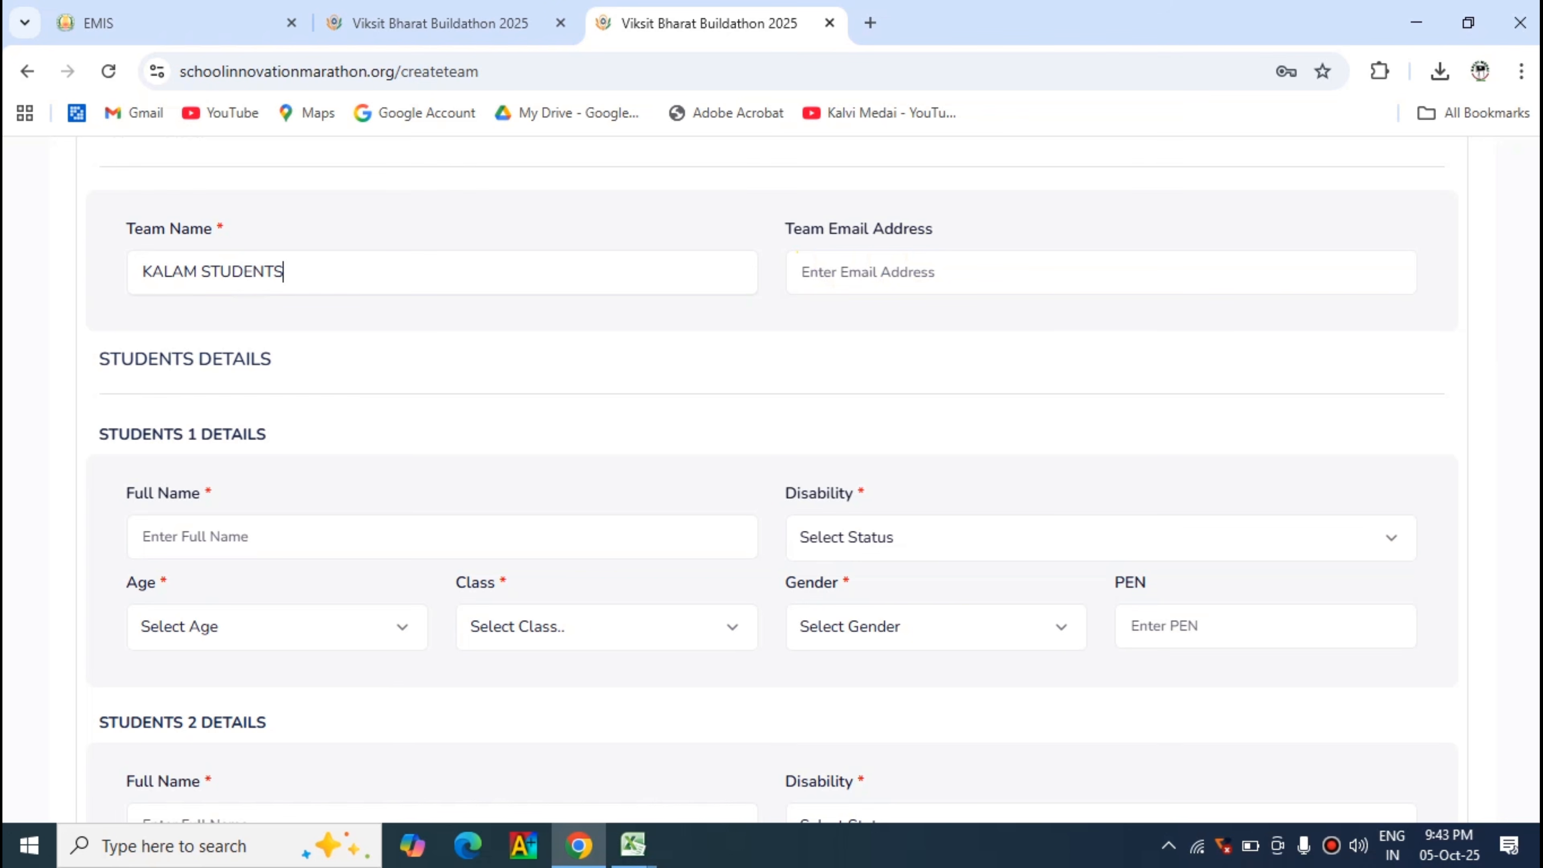
# - Examine the detail sections for students 1 to 5 and the fields each one requires
pyautogui.scroll(-14, 771, 487)
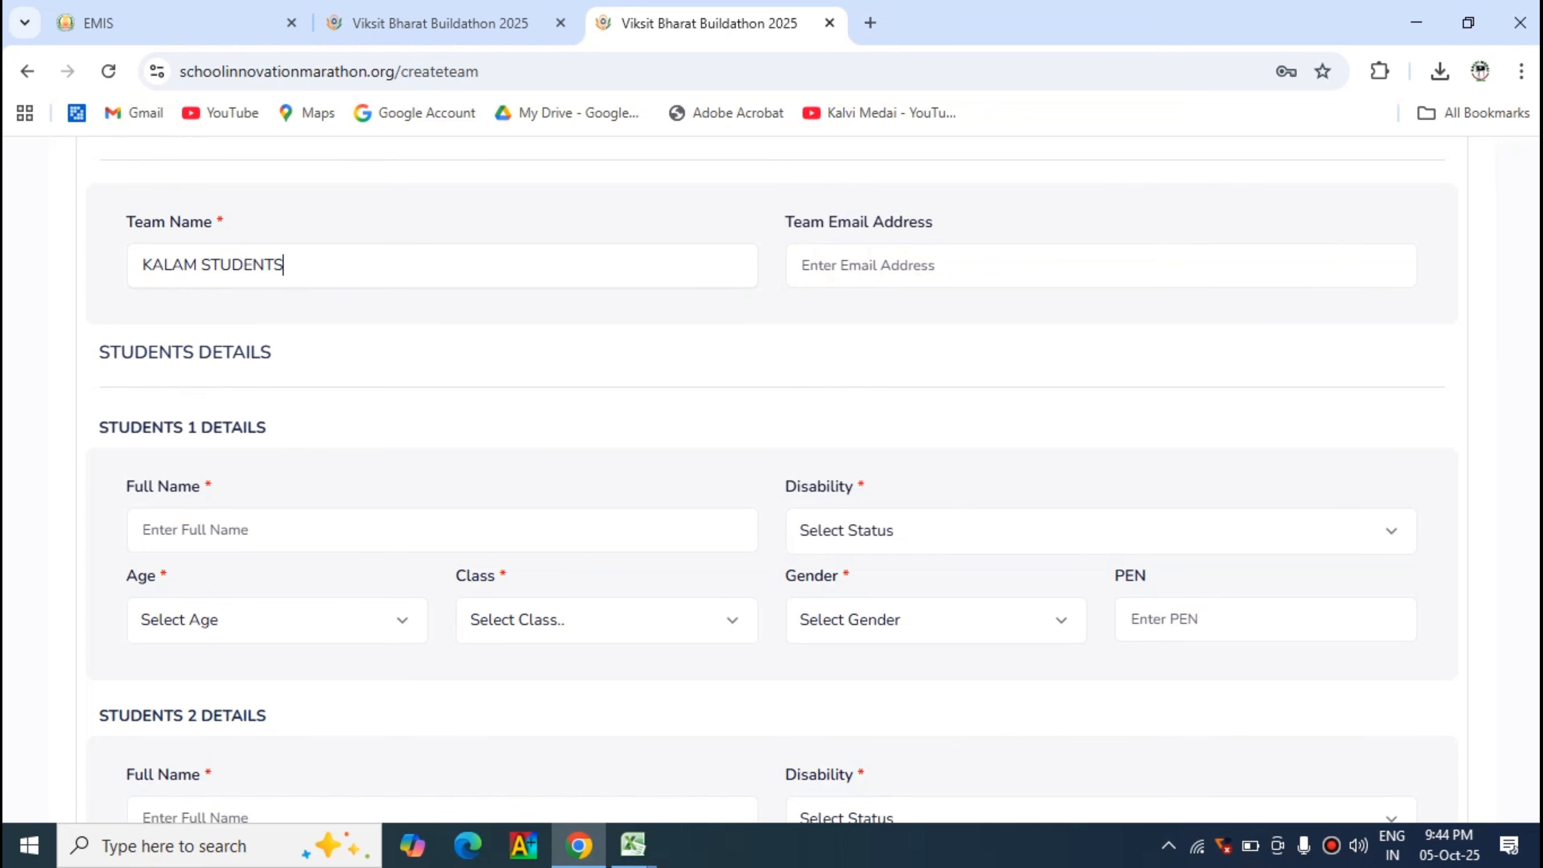
pyautogui.scroll(-5, 771, 486)
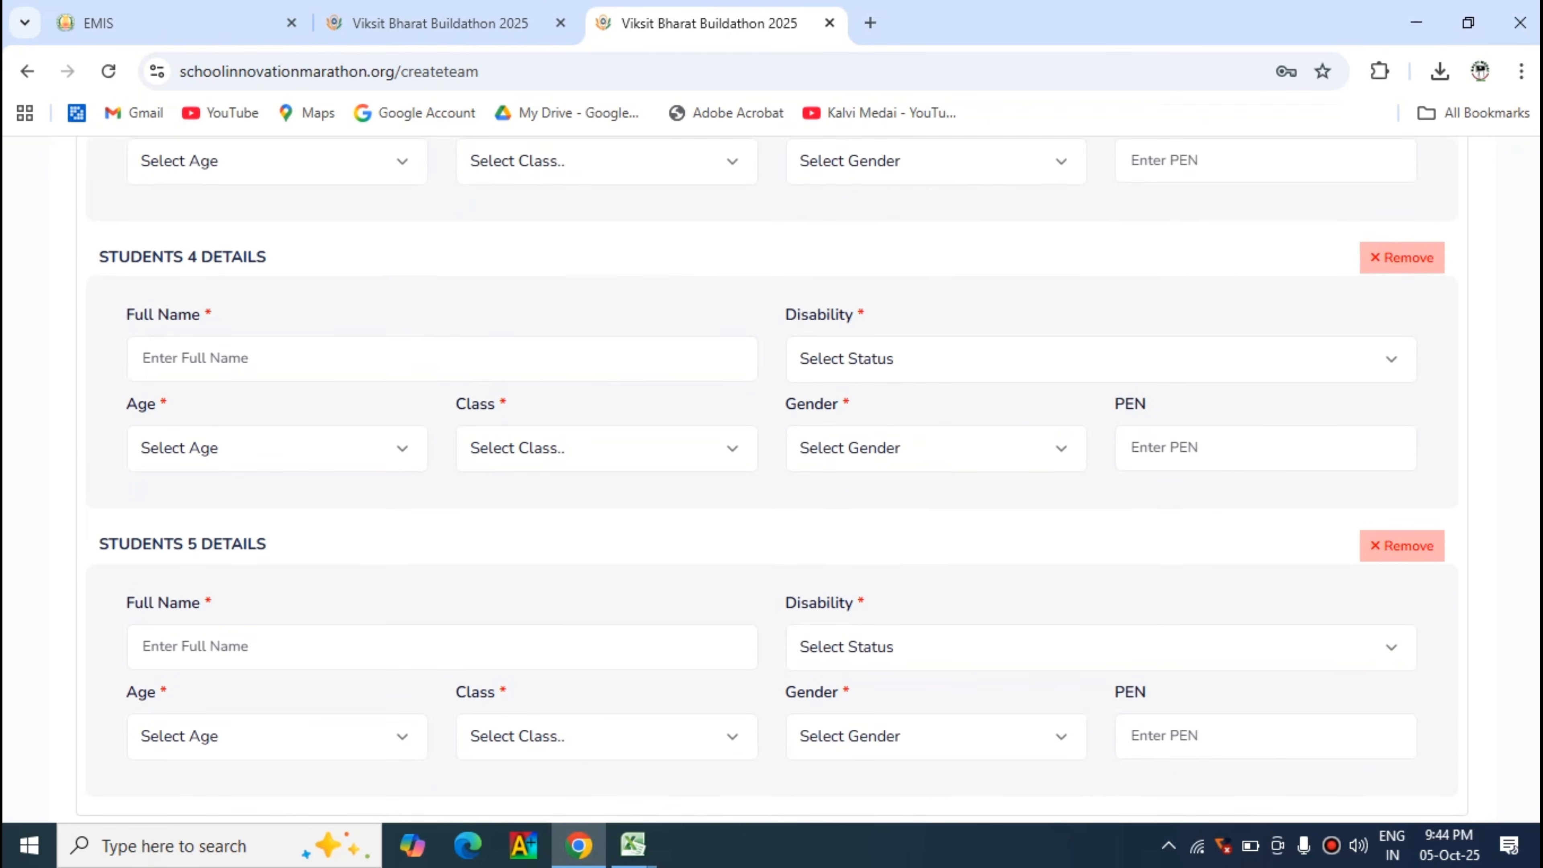
pyautogui.scroll(4, 771, 486)
pyautogui.scroll(10, 771, 486)
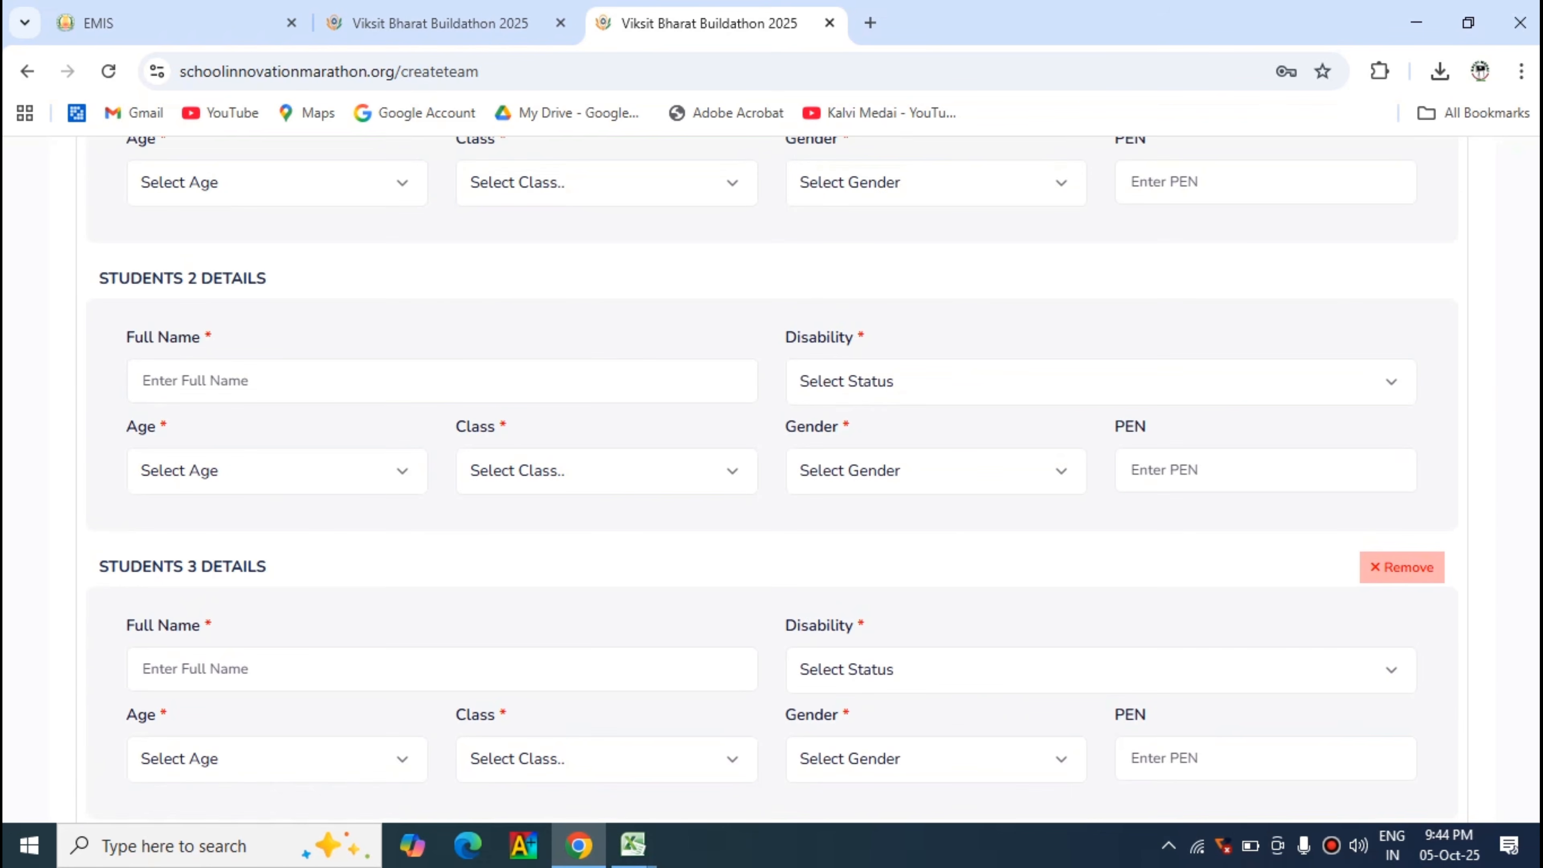
pyautogui.scroll(-1, 771, 486)
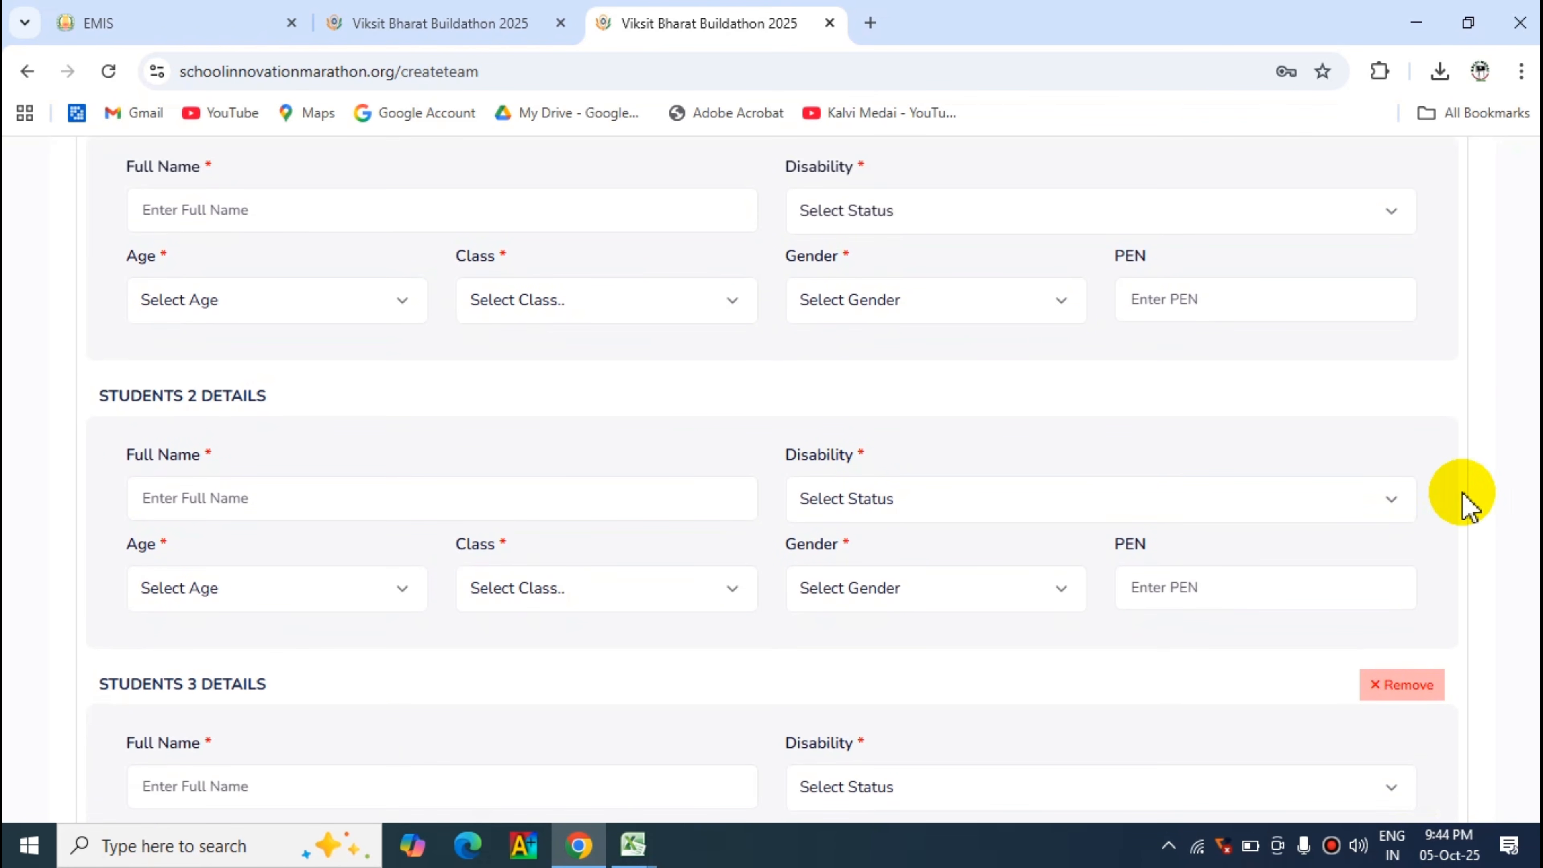
pyautogui.scroll(-6, 771, 480)
pyautogui.scroll(-5, 771, 480)
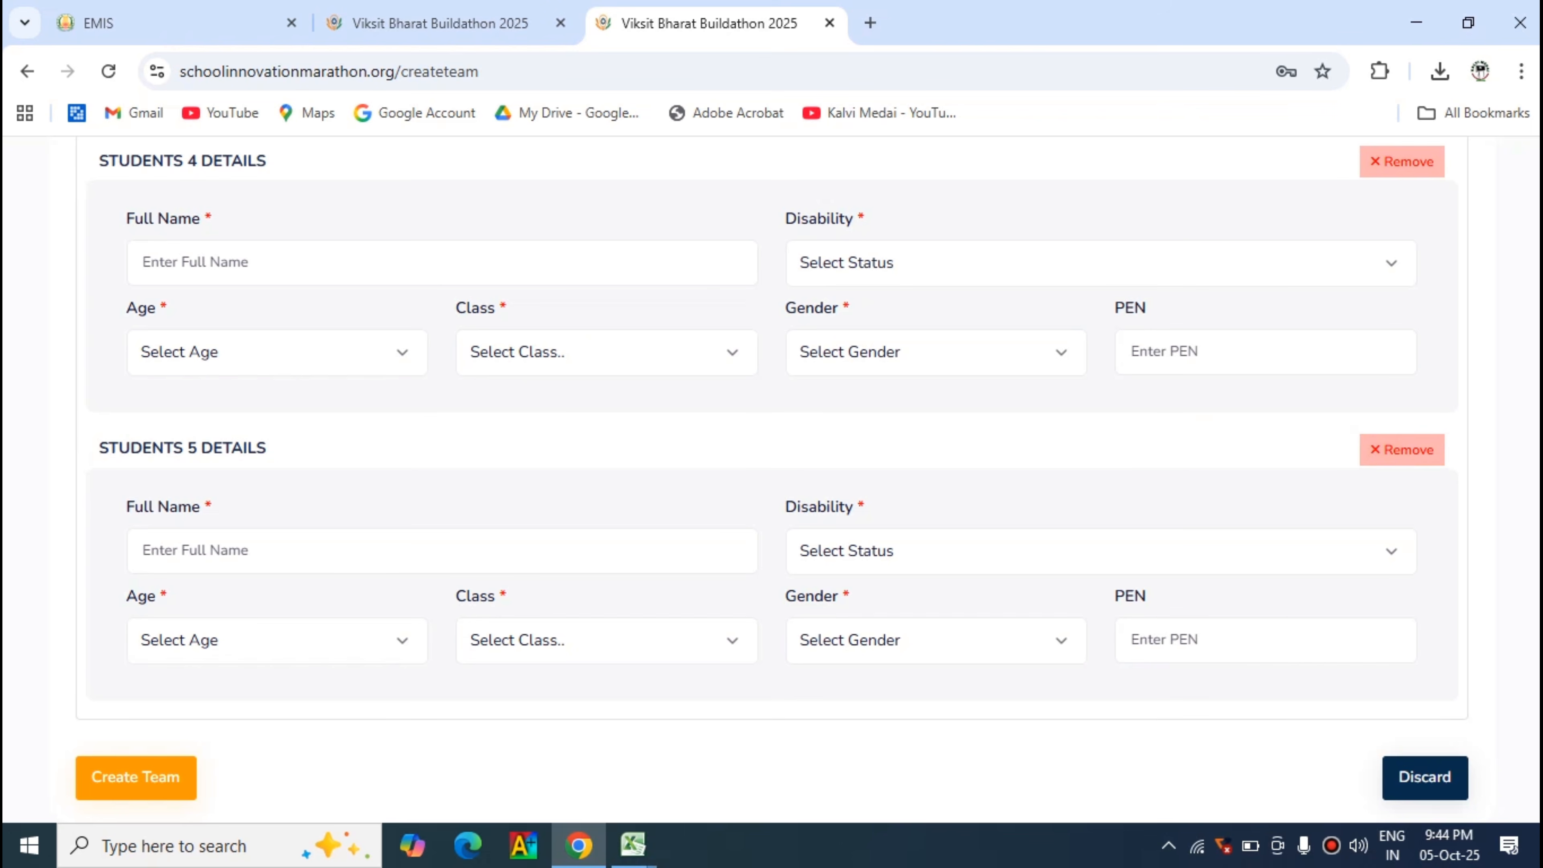
pyautogui.scroll(13, 1533, 365)
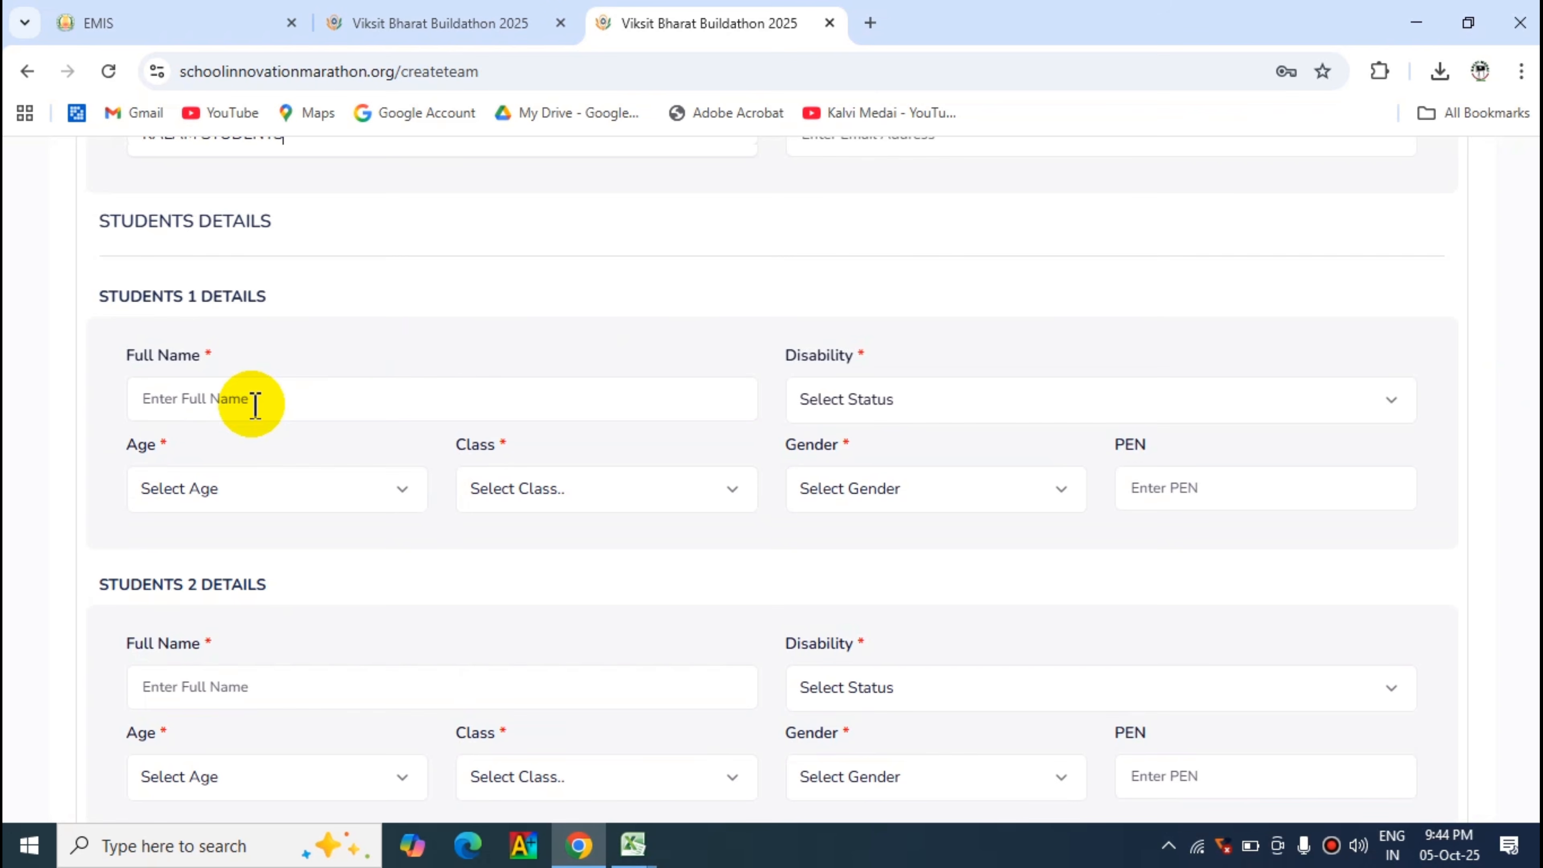
# - Copy the first student's English name from the EMIS student list into the Student 1 full name field
pyautogui.click(196, 22)
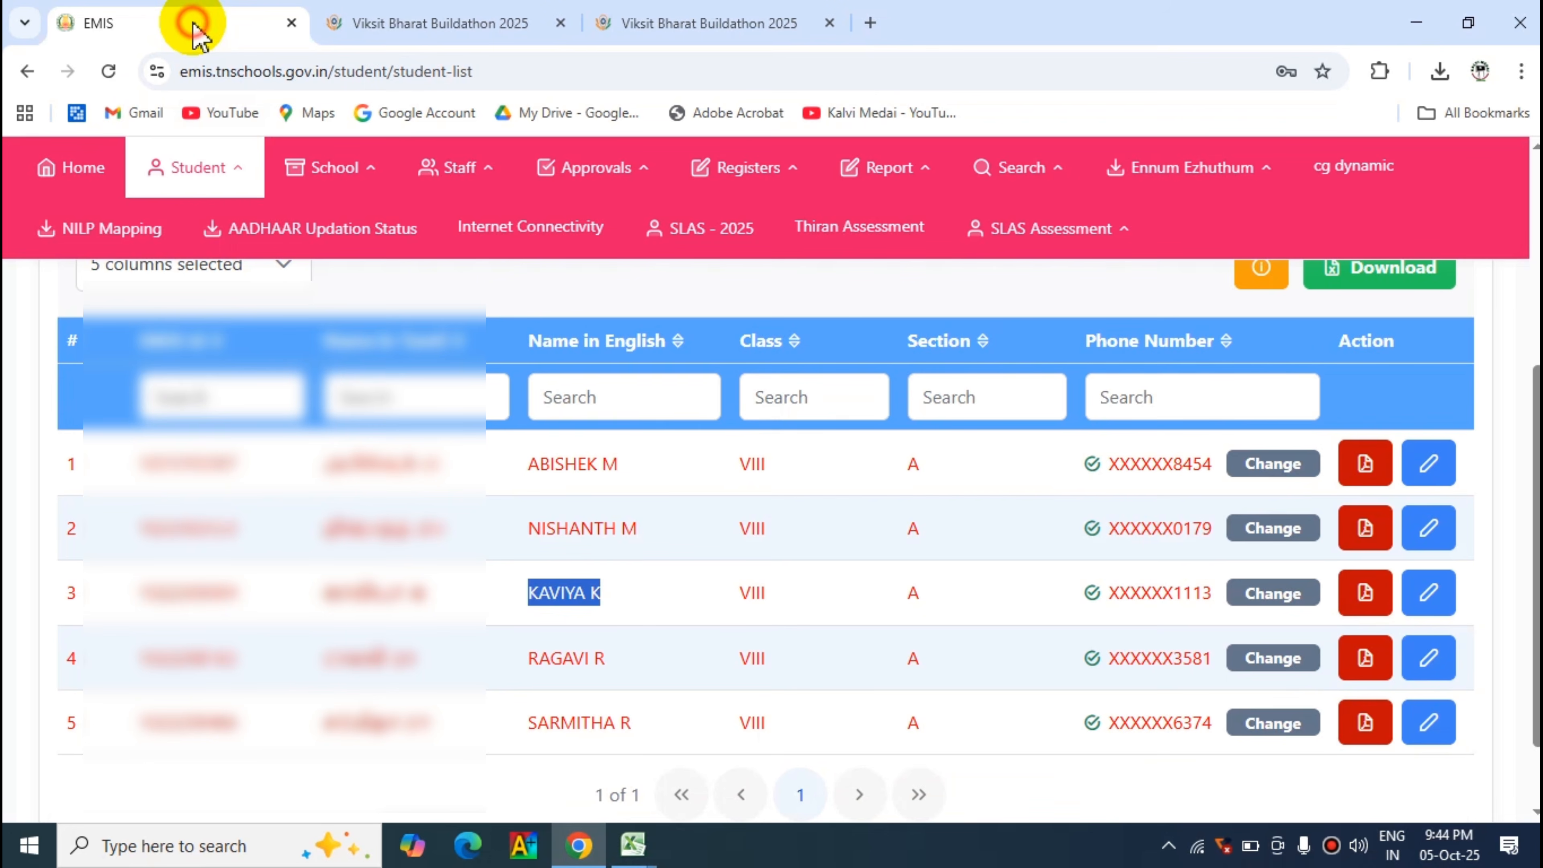
pyautogui.moveTo(538, 463); pyautogui.dragTo(626, 472)
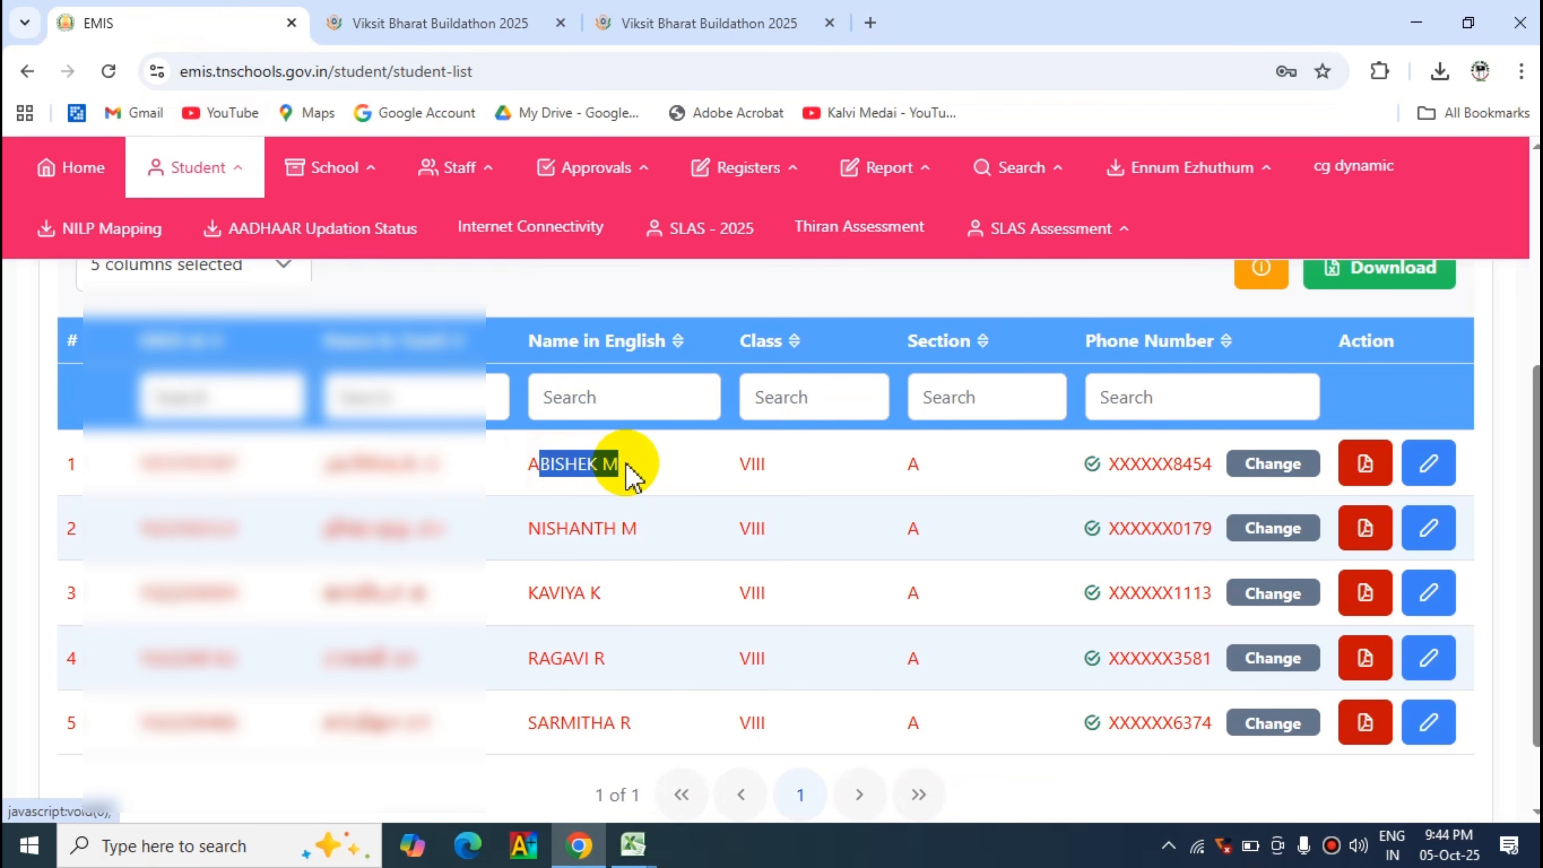
pyautogui.click(629, 473)
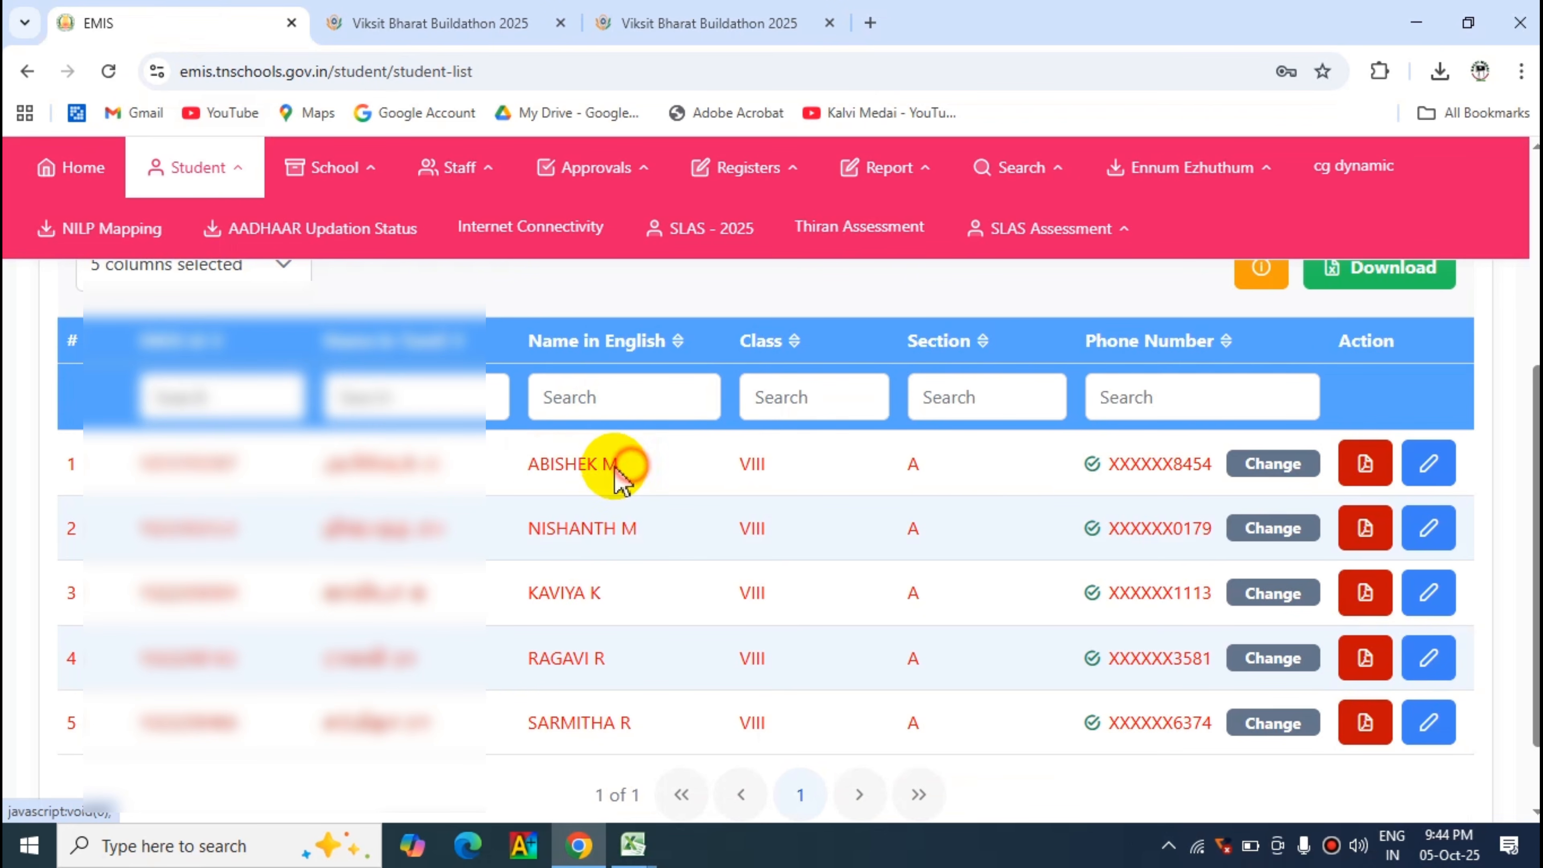
pyautogui.doubleClick(525, 464)
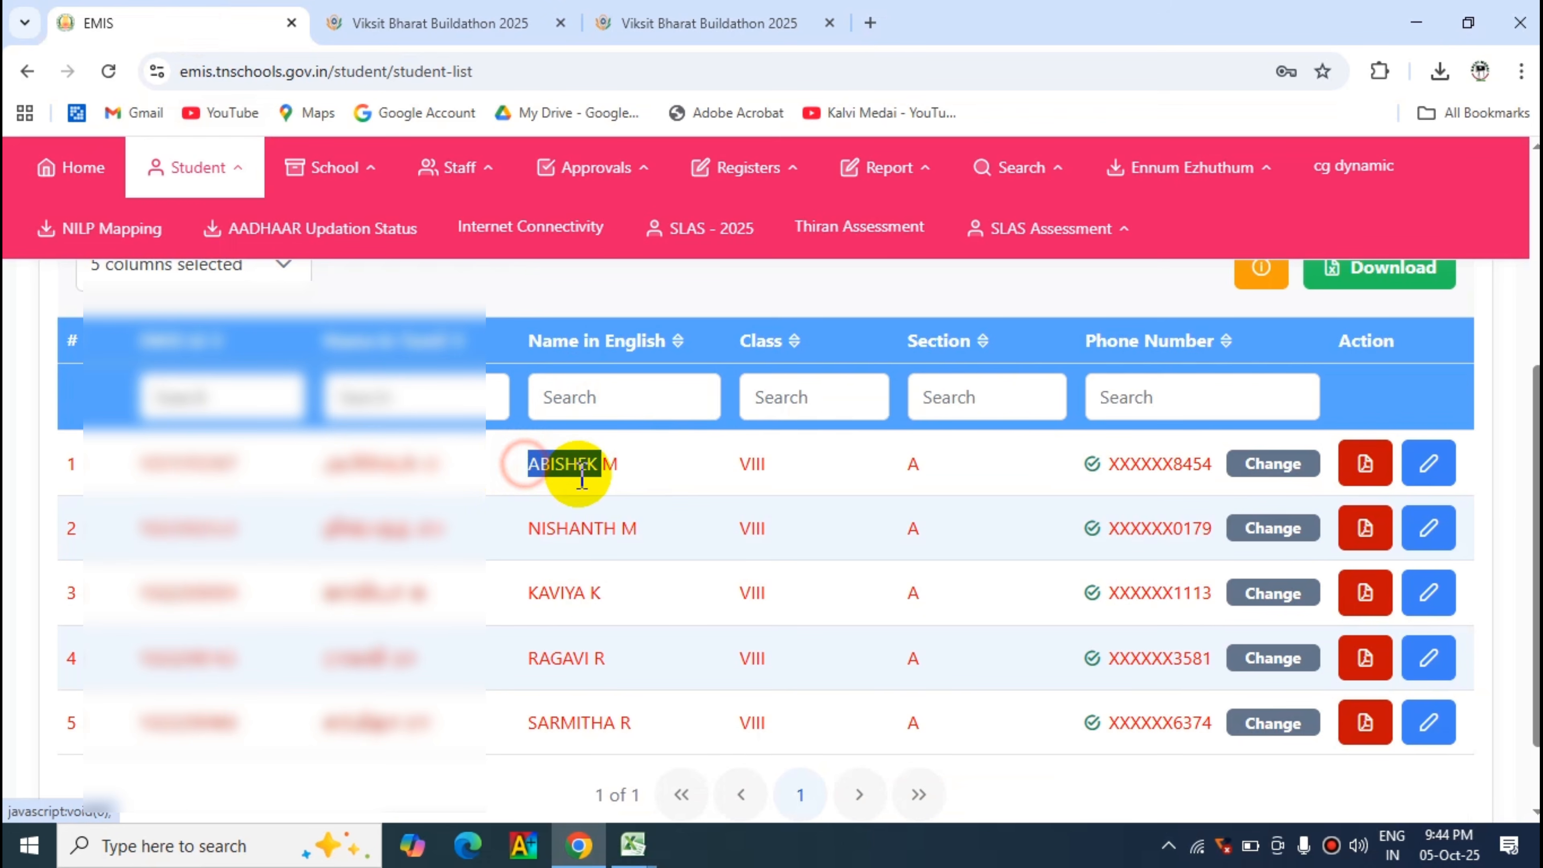
pyautogui.moveTo(624, 477); pyautogui.dragTo(527, 465)
pyautogui.hotkey('ctrl', 'c')
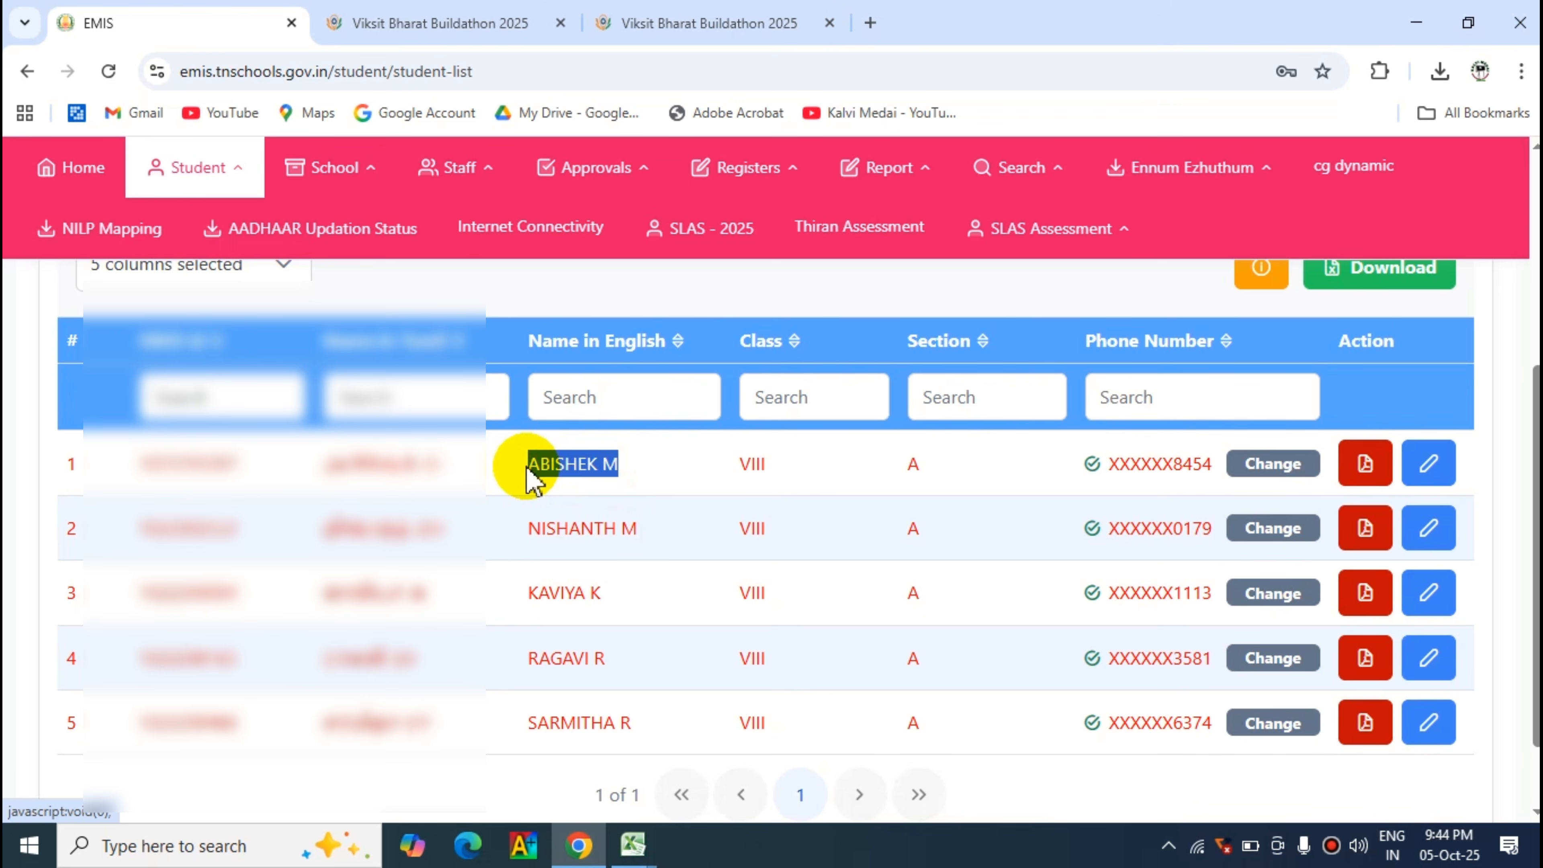
pyautogui.click(693, 31)
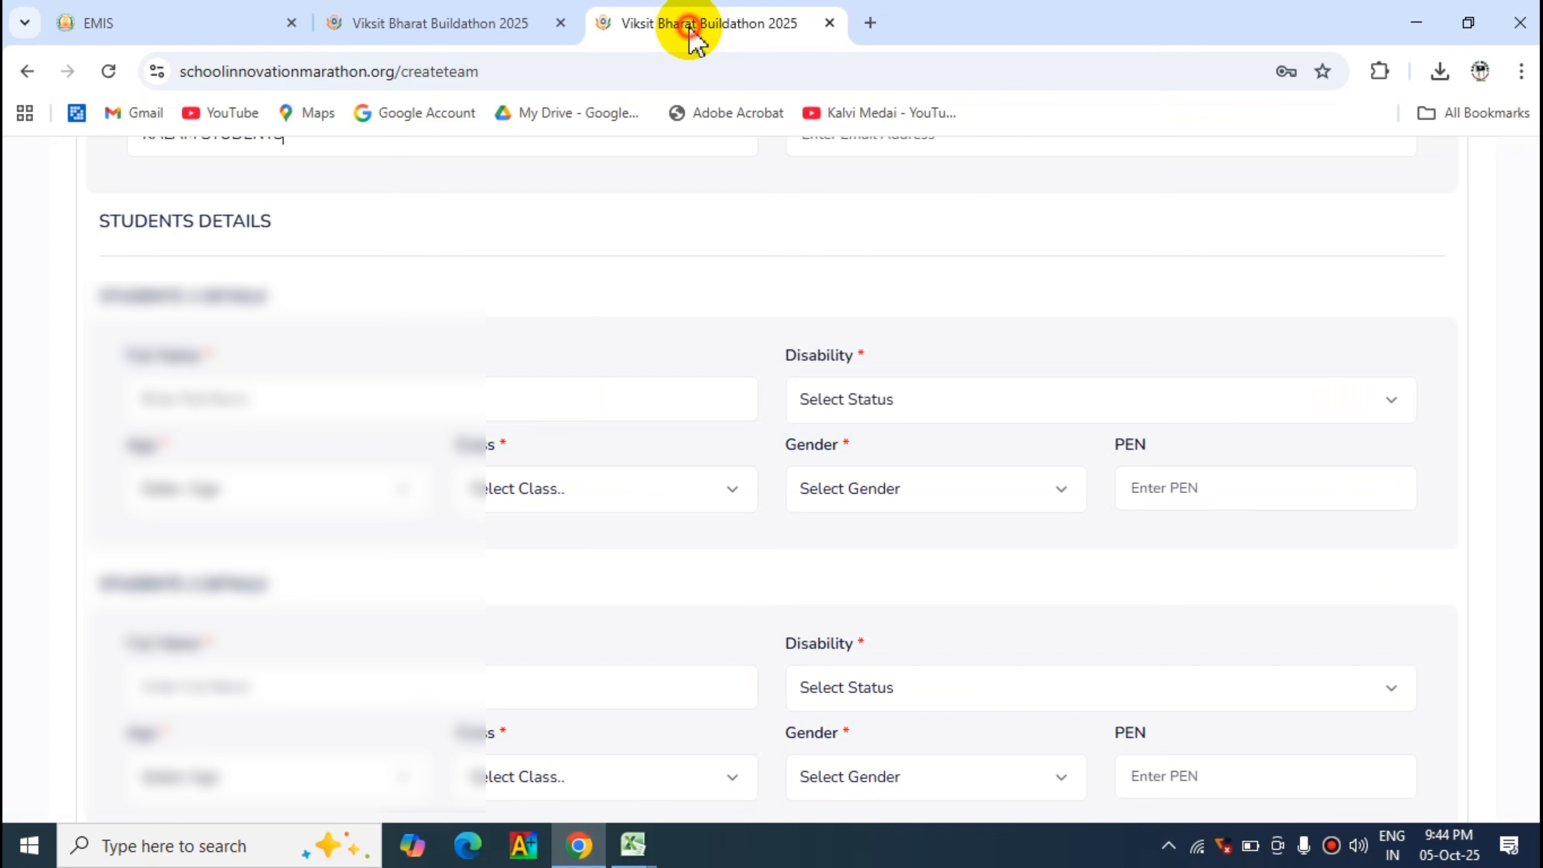
pyautogui.click(225, 398)
pyautogui.hotkey('ctrl', 'v')
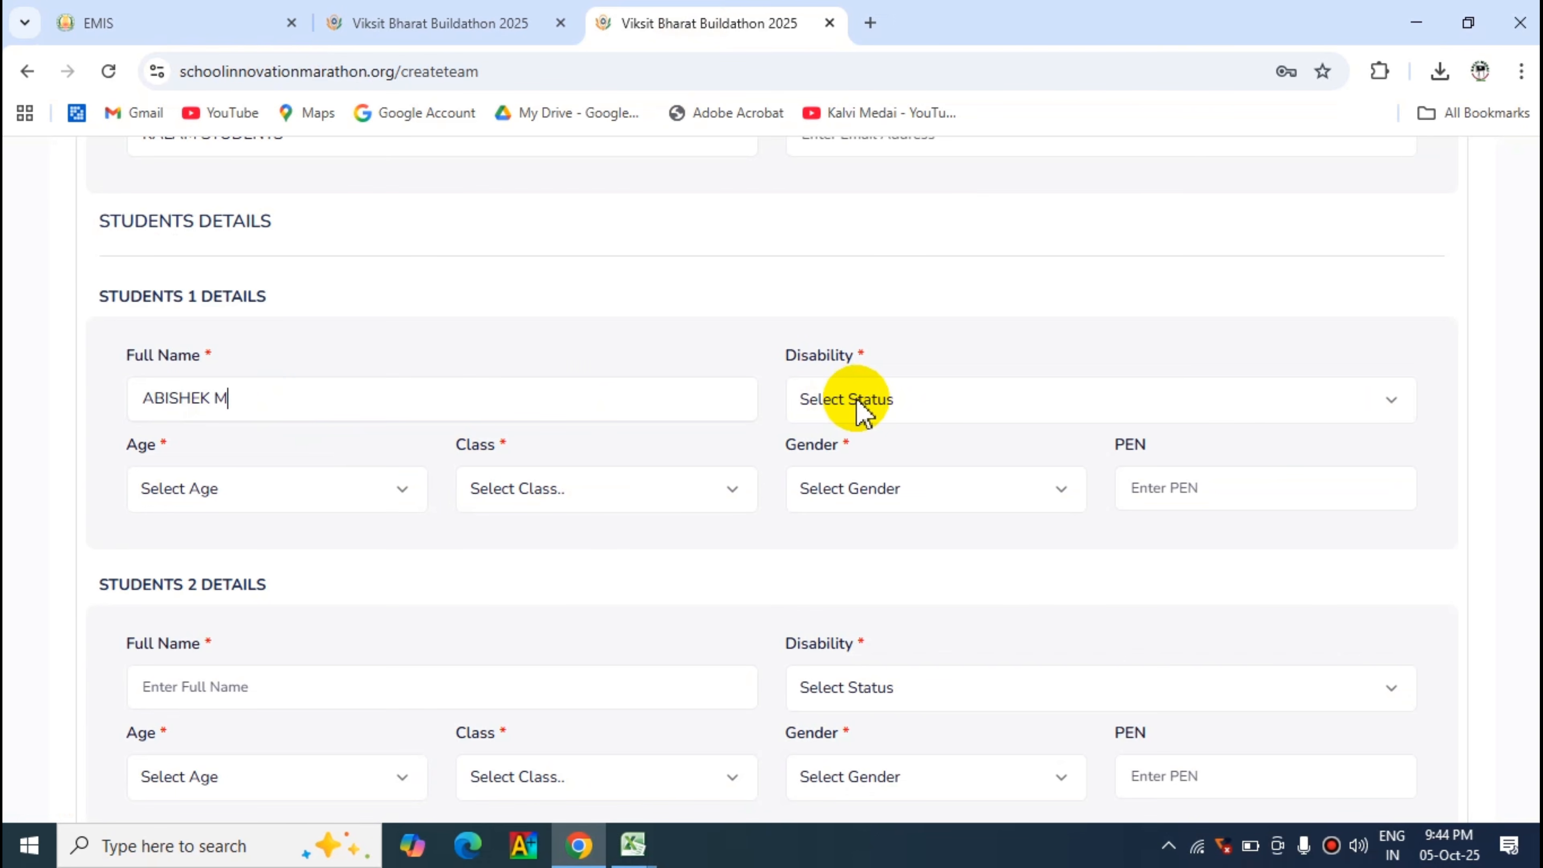
# - Set Student 1's disability to No, age to 13, class to Class 8 and gender to Male
pyautogui.click(900, 401)
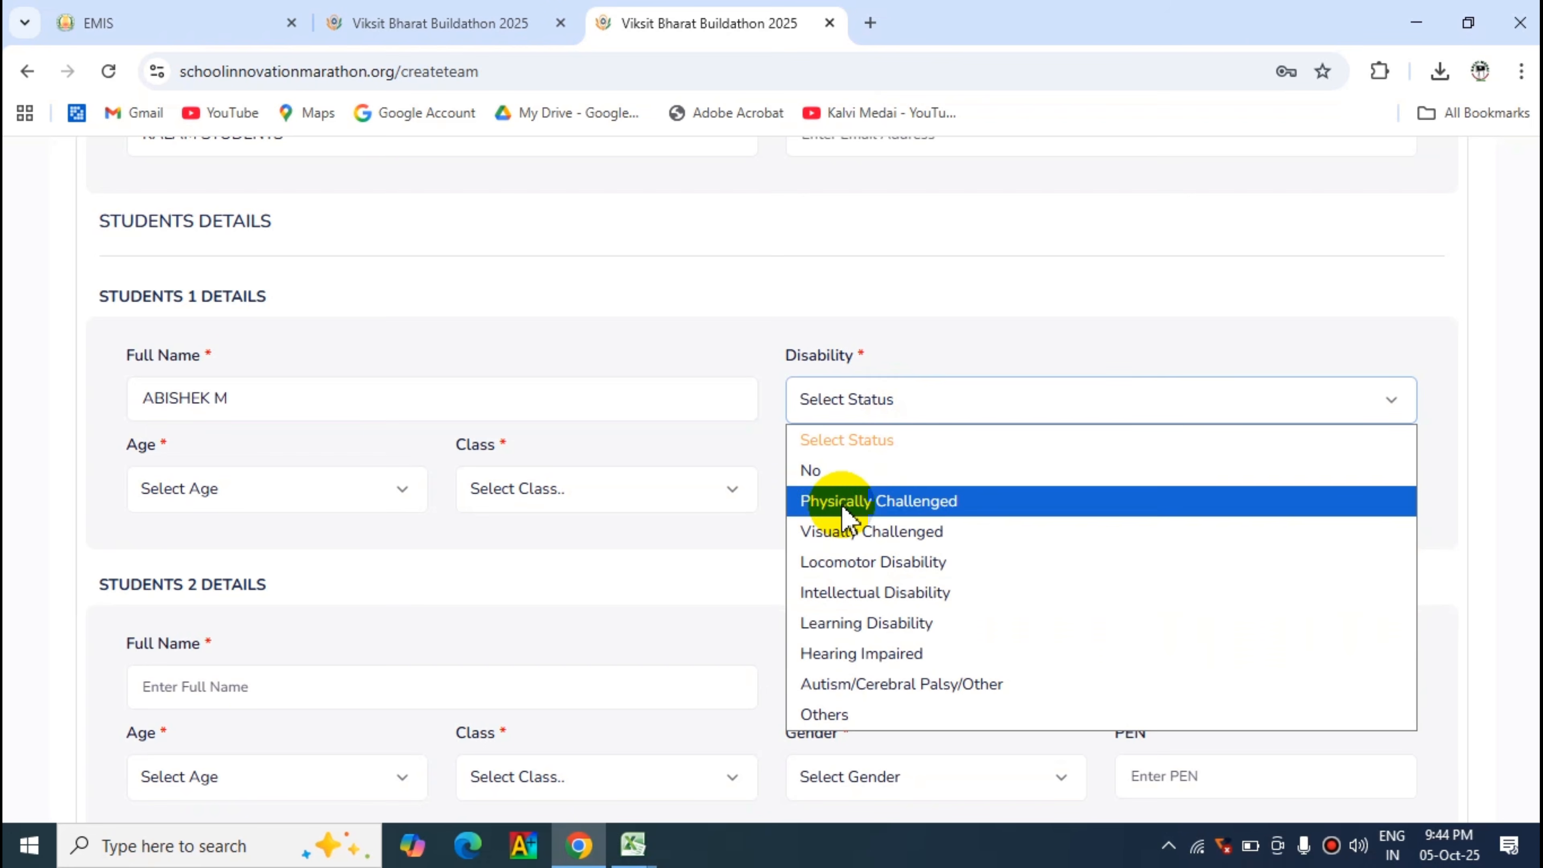
pyautogui.click(812, 471)
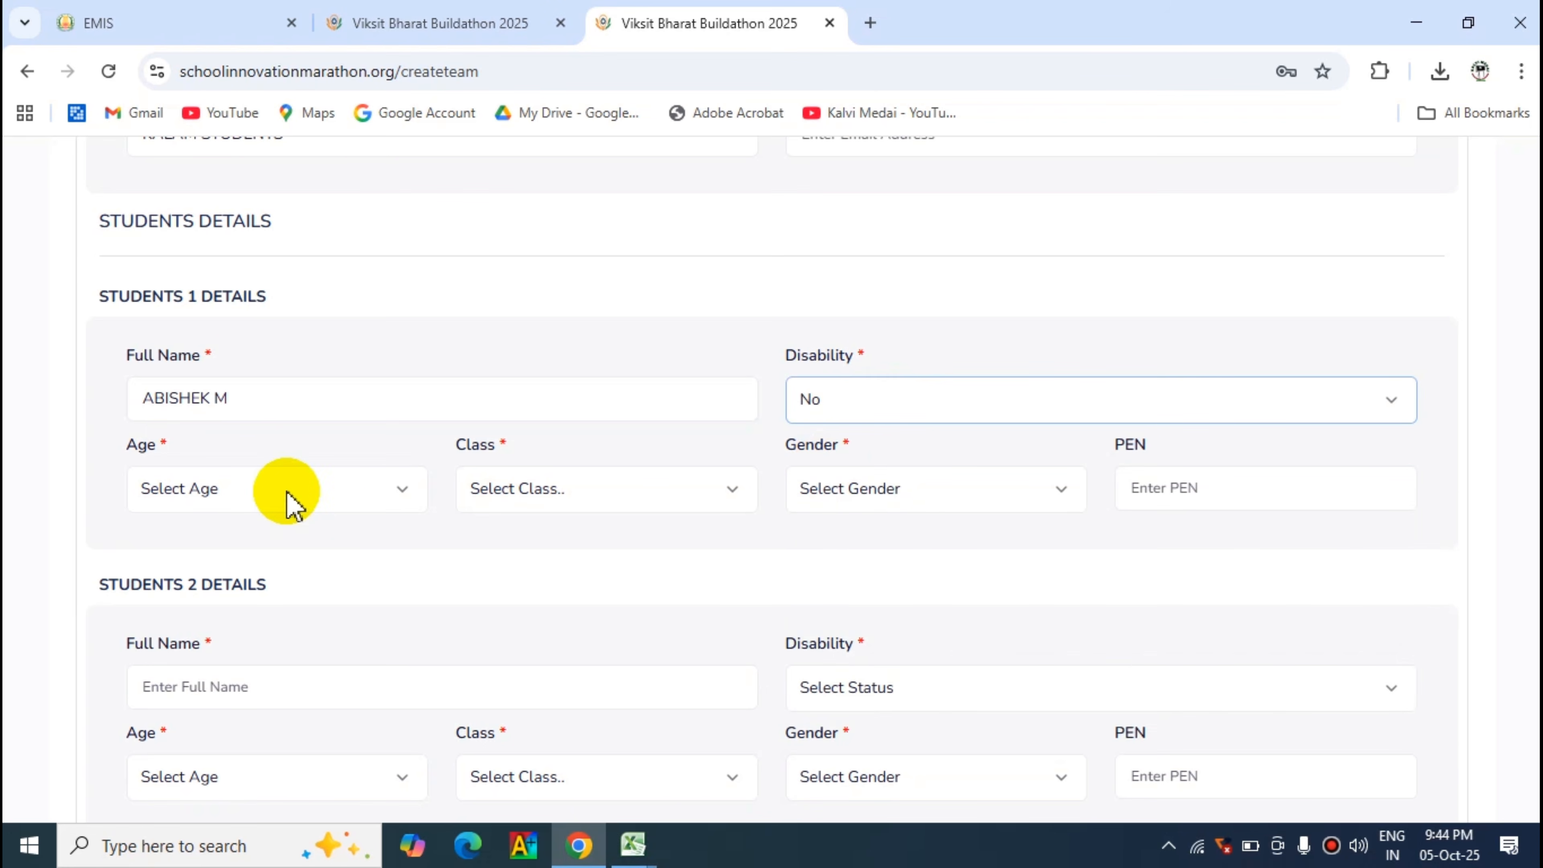
pyautogui.click(273, 486)
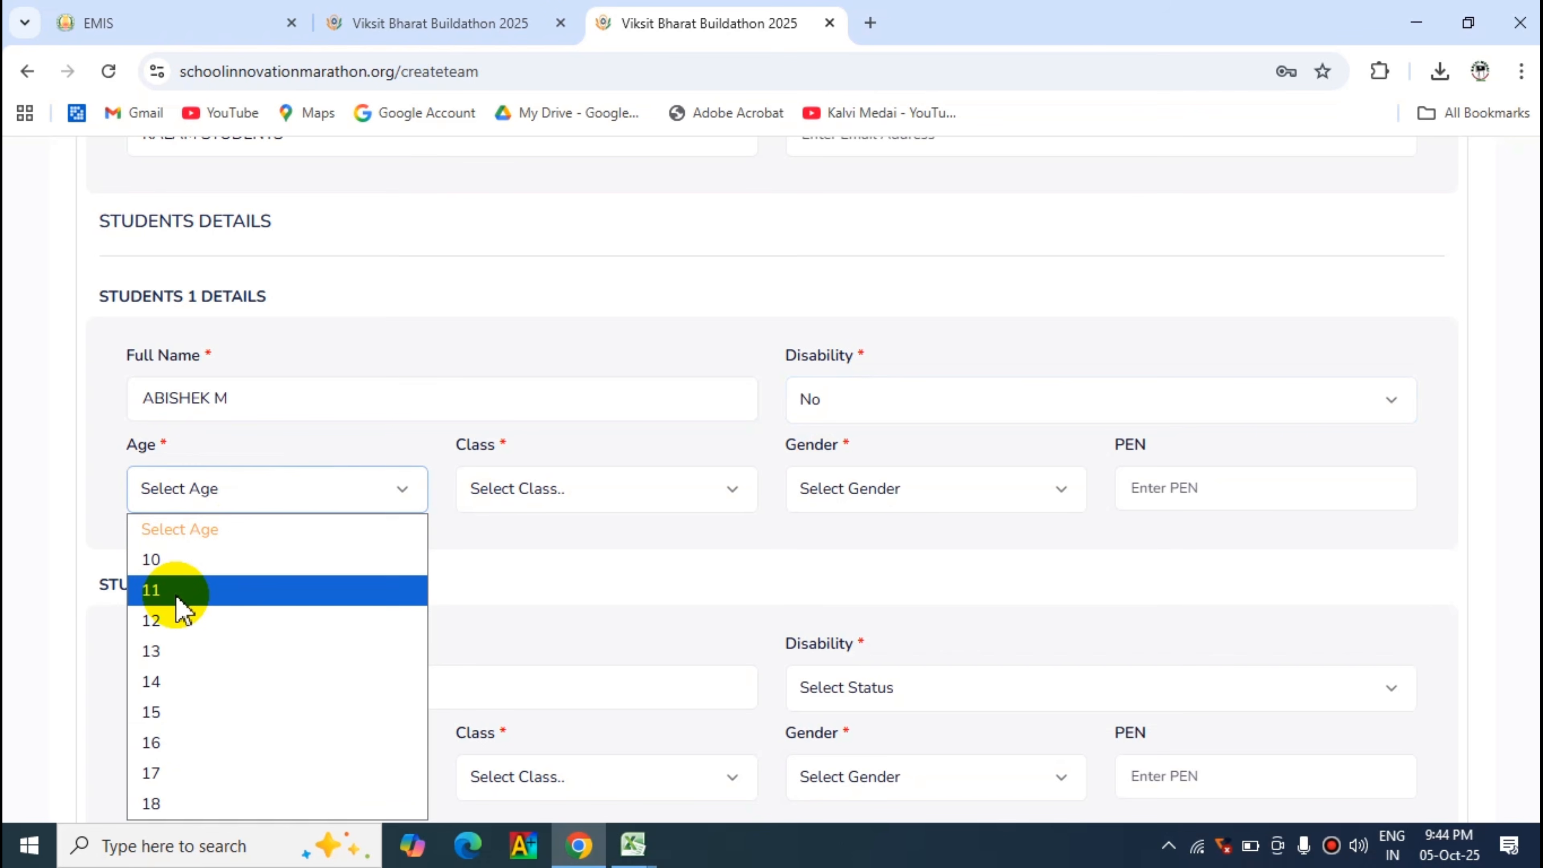
pyautogui.click(171, 650)
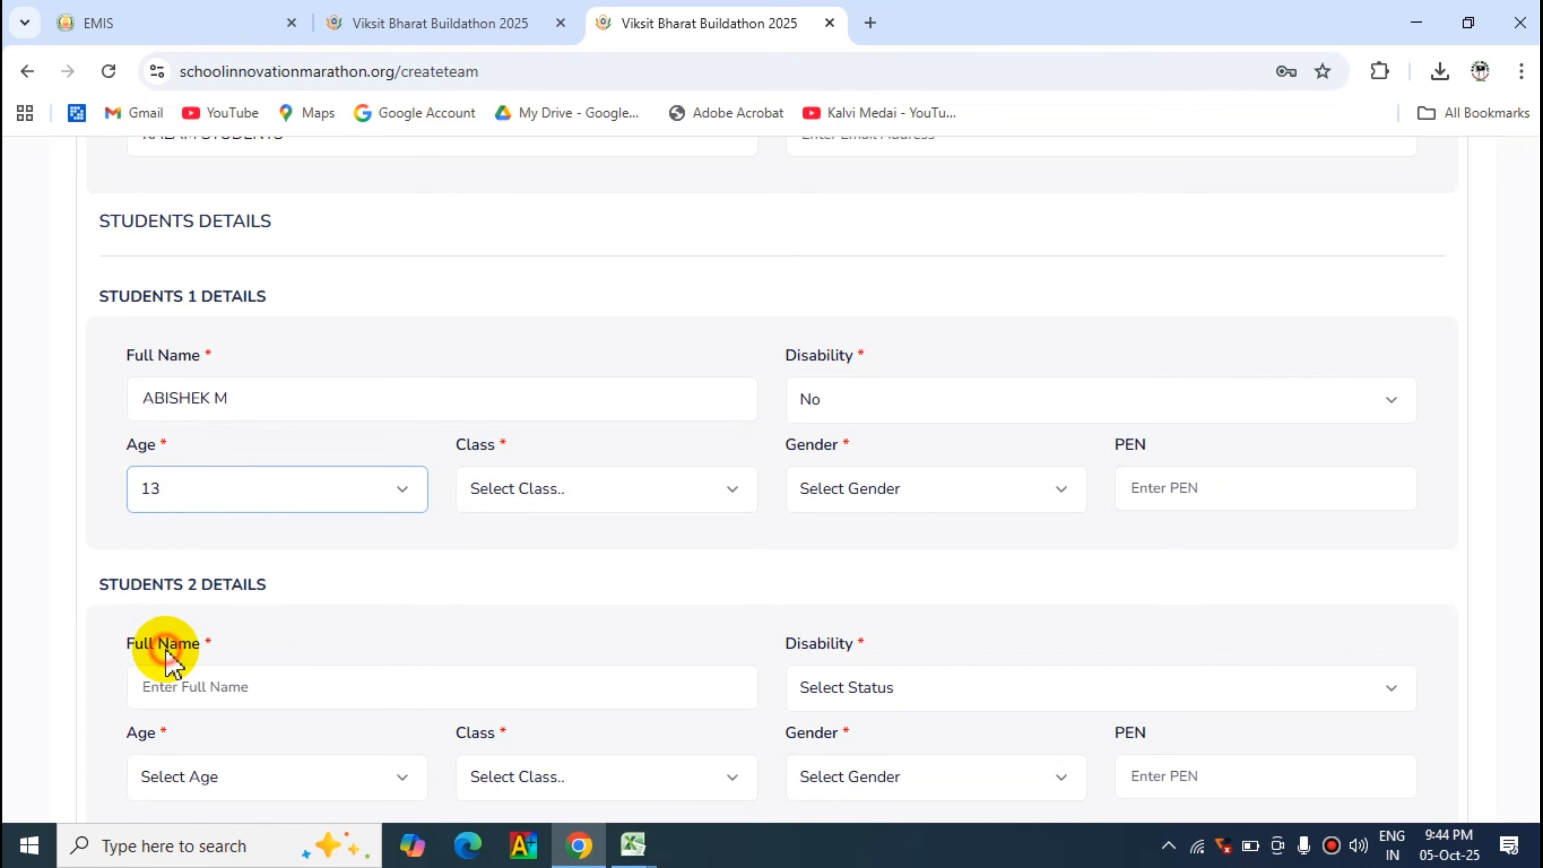
pyautogui.click(576, 500)
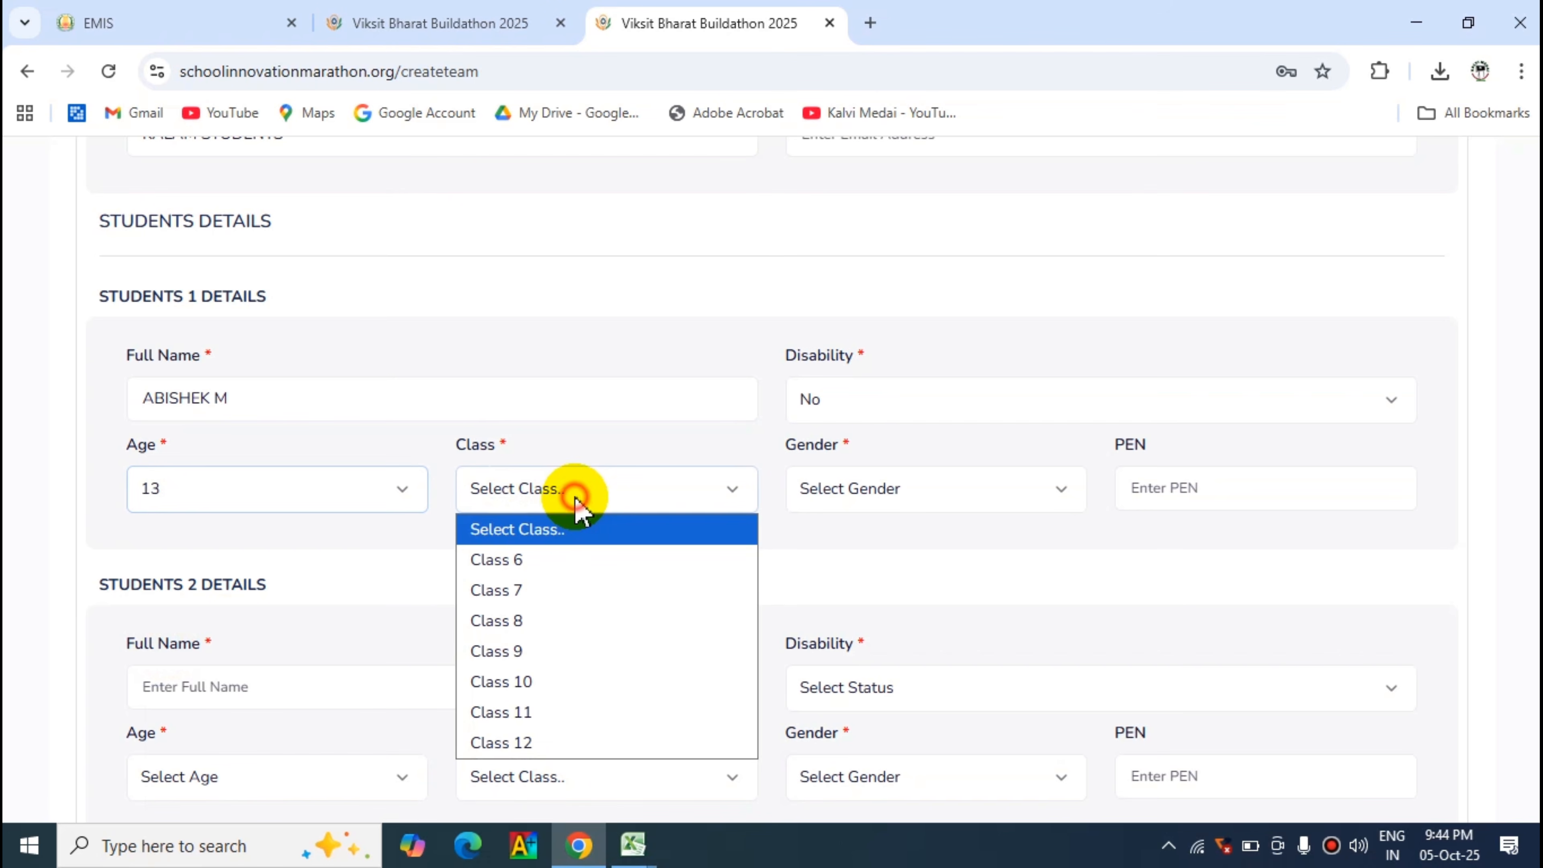
pyautogui.click(521, 615)
pyautogui.click(851, 494)
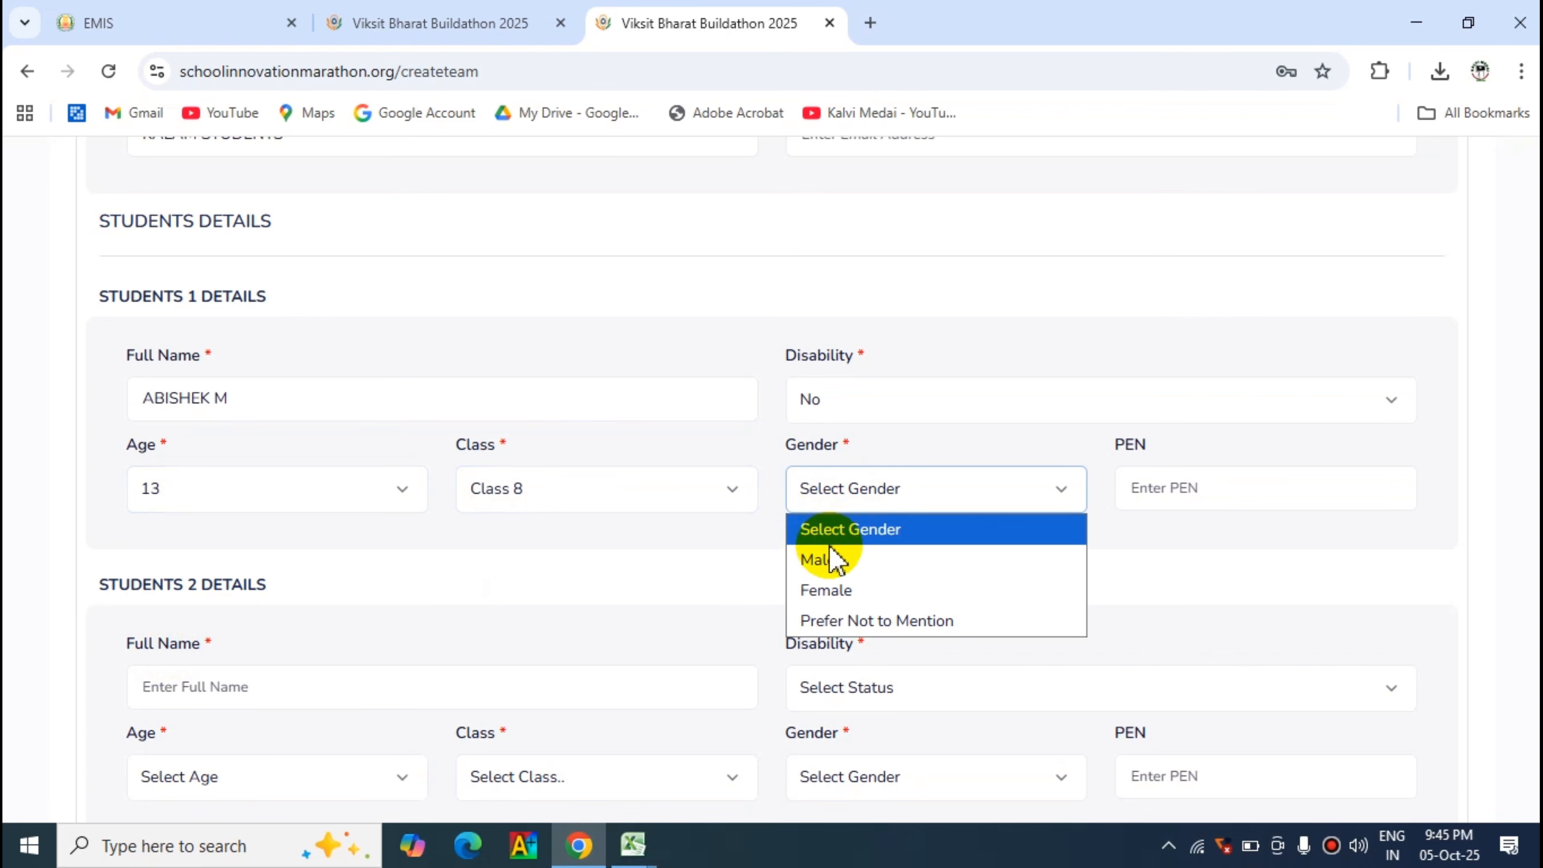
pyautogui.click(824, 559)
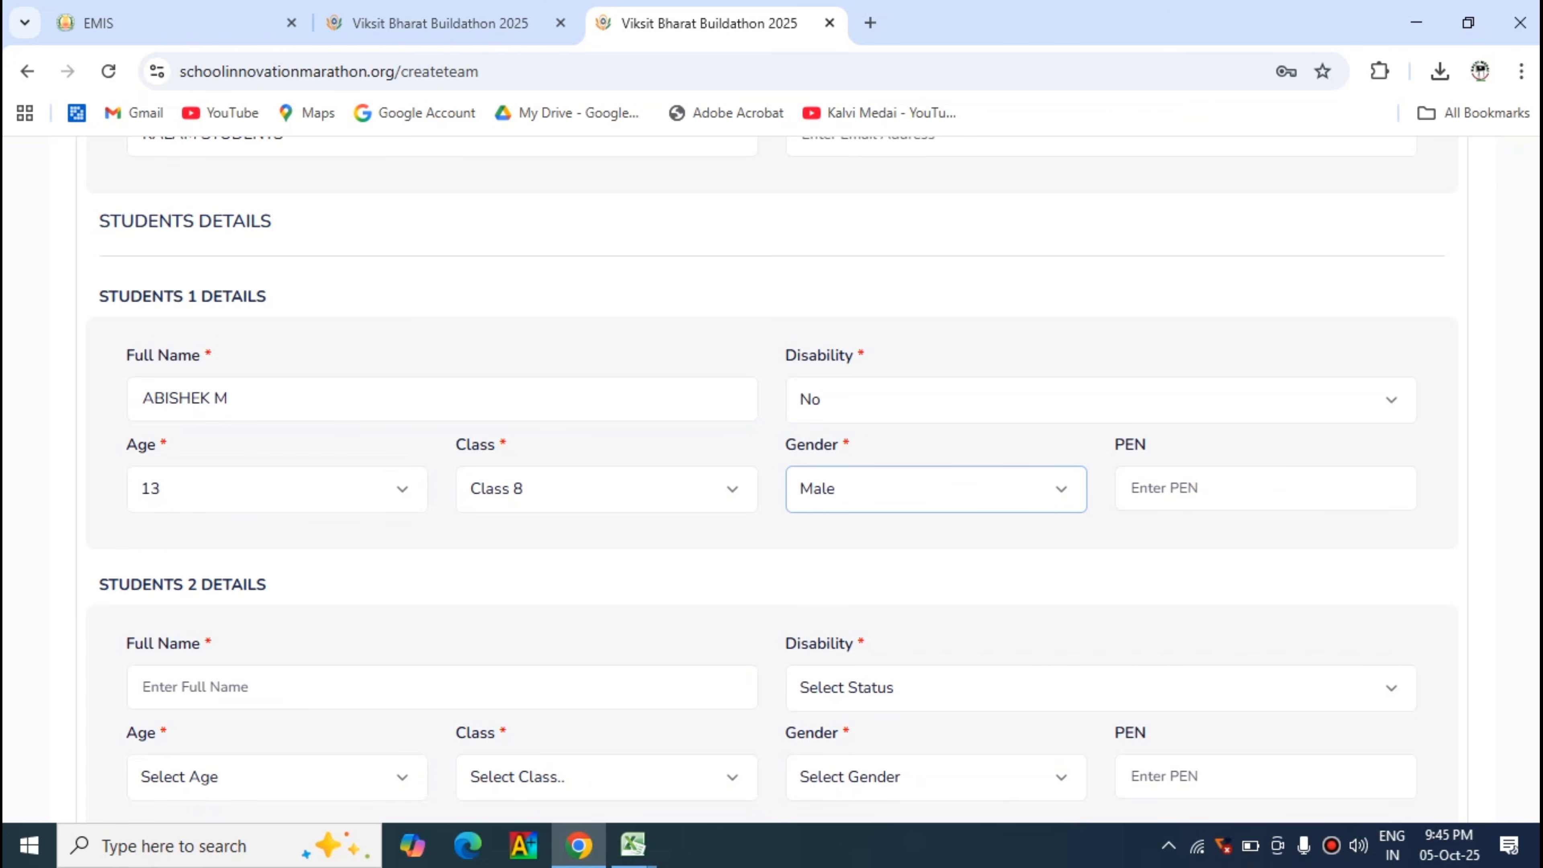
# - Copy the second student's English name from the EMIS student list into the Student 2 full name field
pyautogui.scroll(-4, 771, 480)
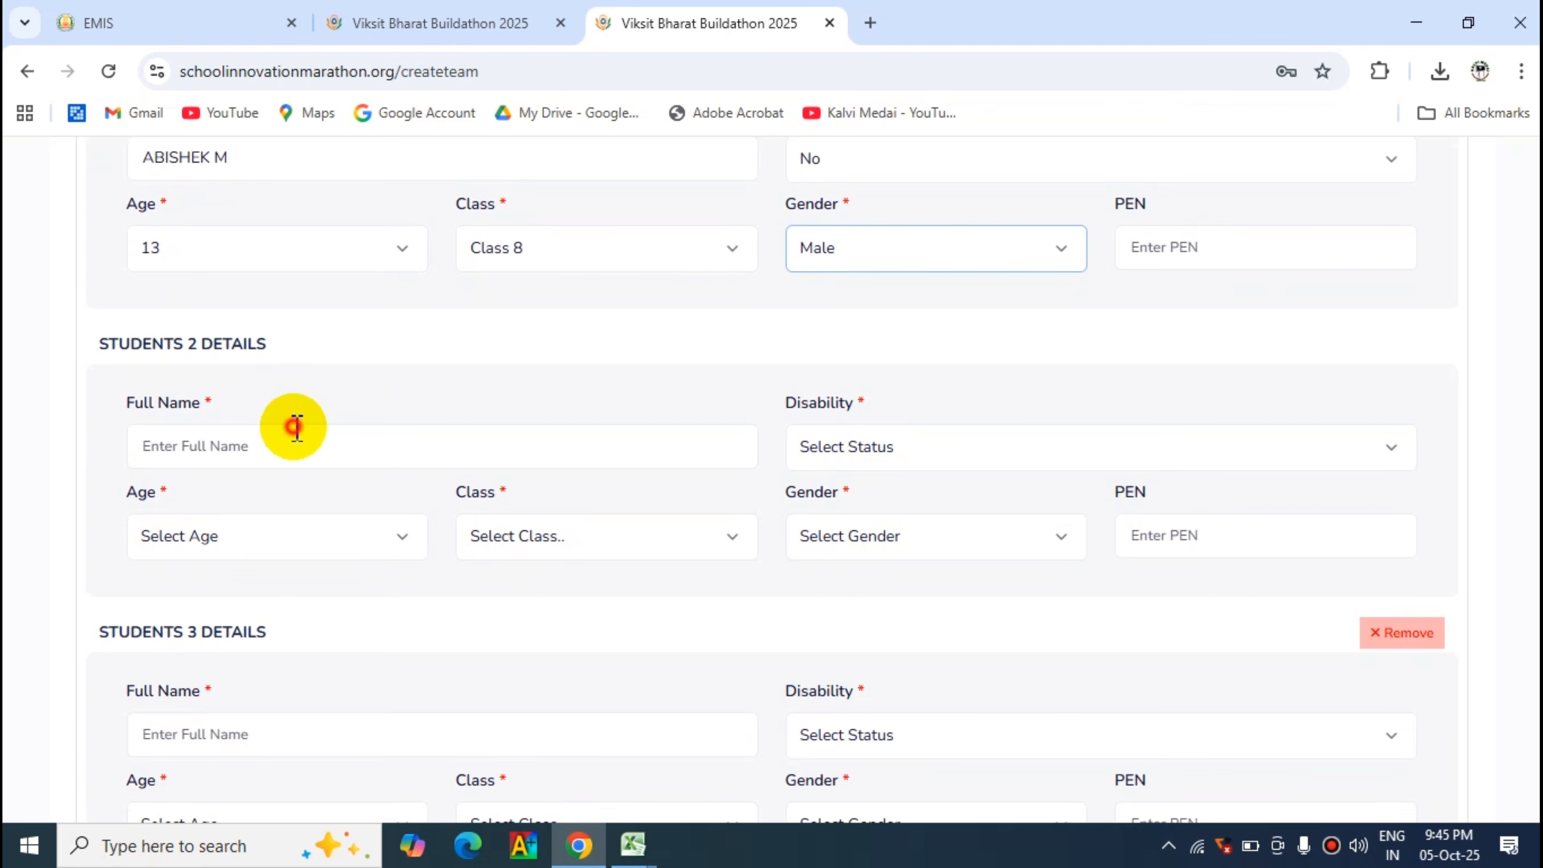
pyautogui.click(298, 428)
pyautogui.click(185, 18)
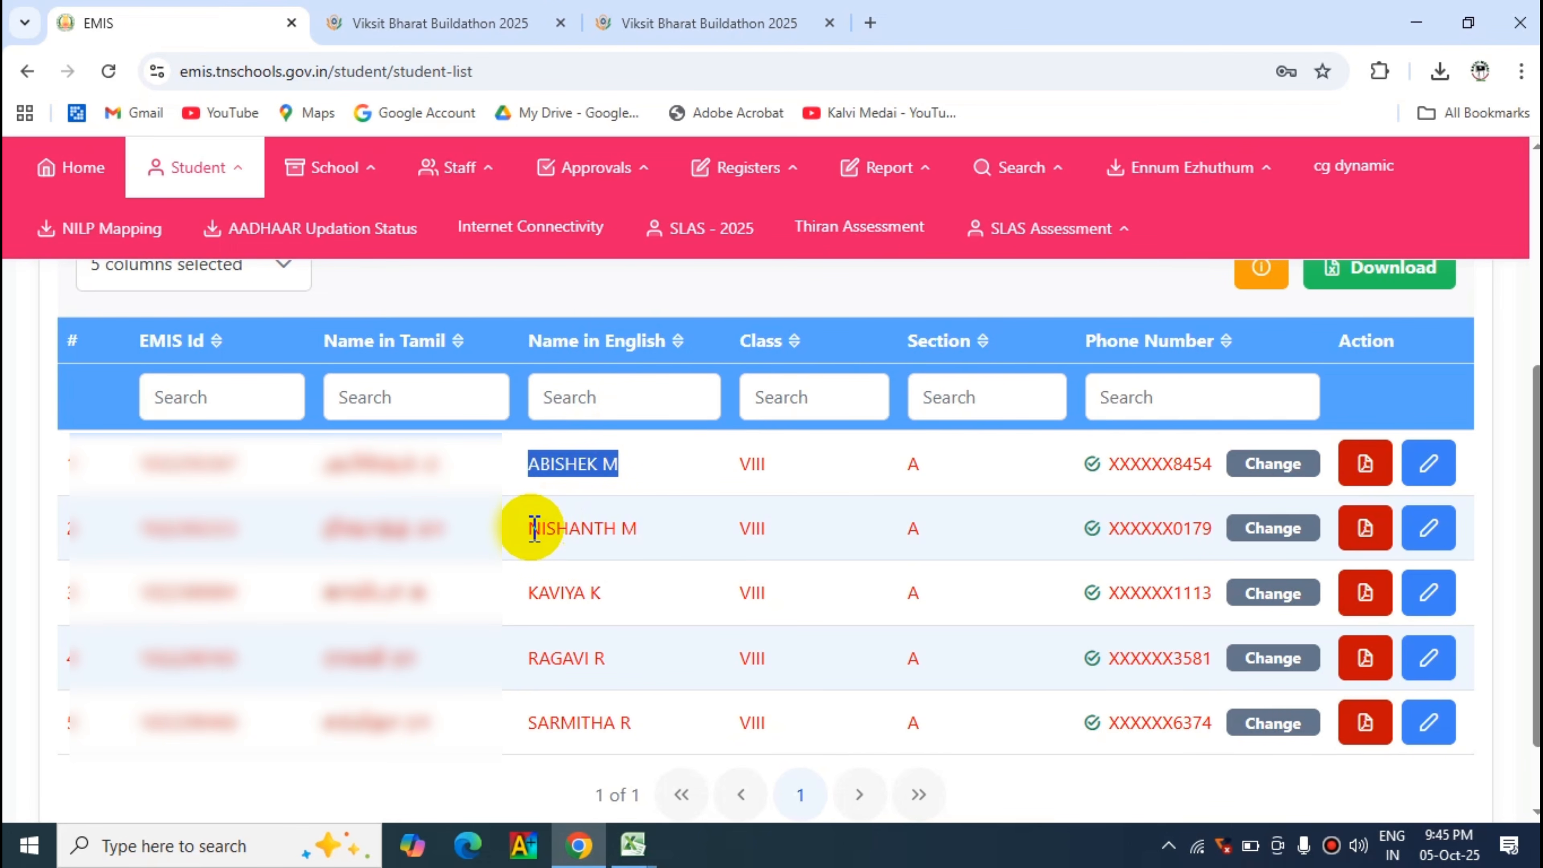
pyautogui.moveTo(534, 528); pyautogui.dragTo(663, 544)
pyautogui.hotkey('ctrl', 'c')
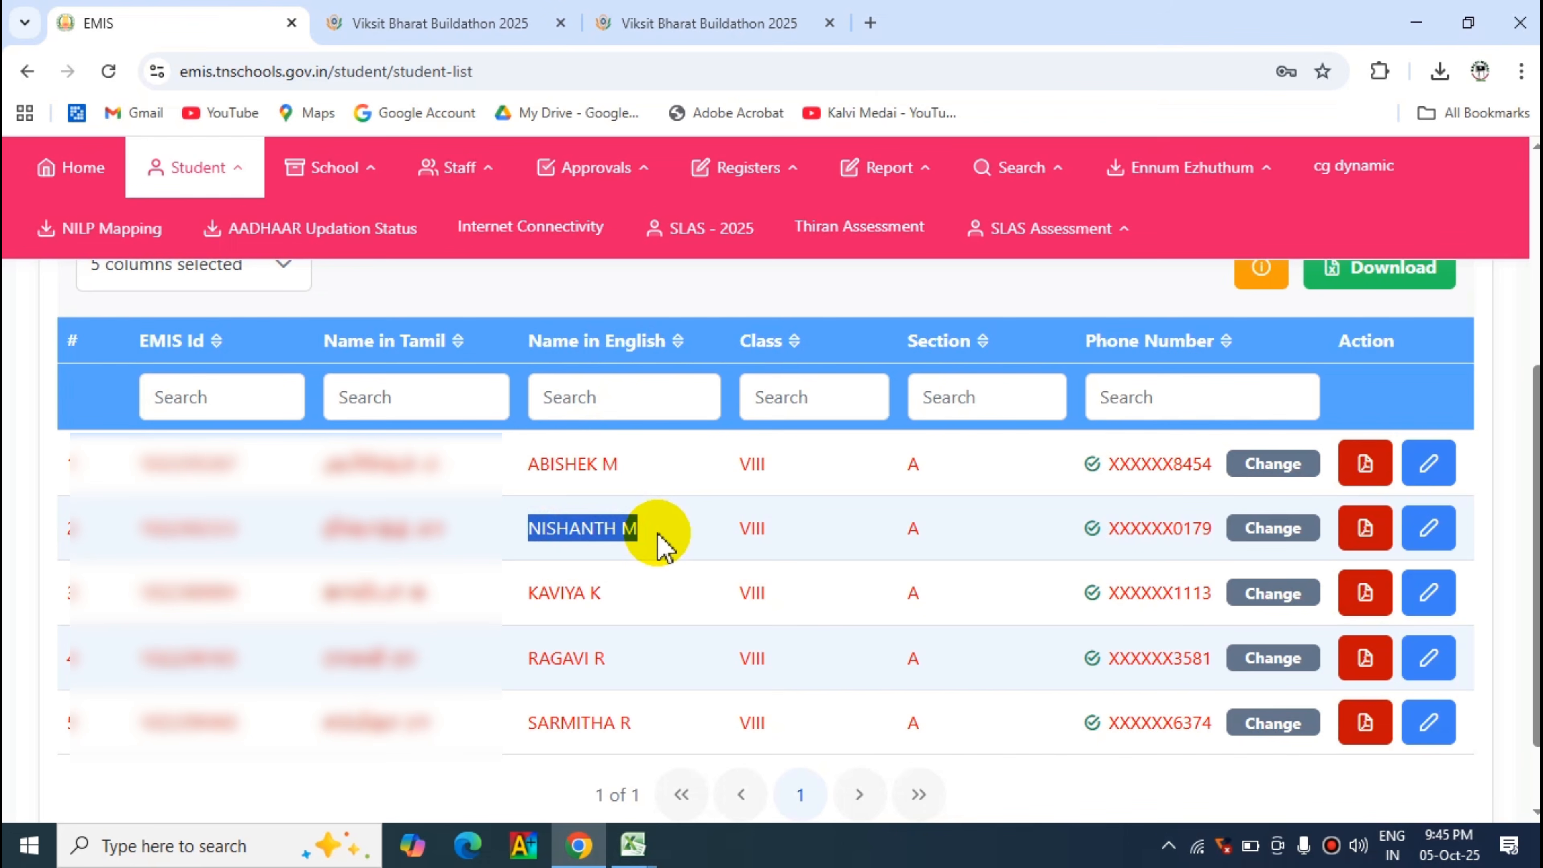
pyautogui.click(706, 18)
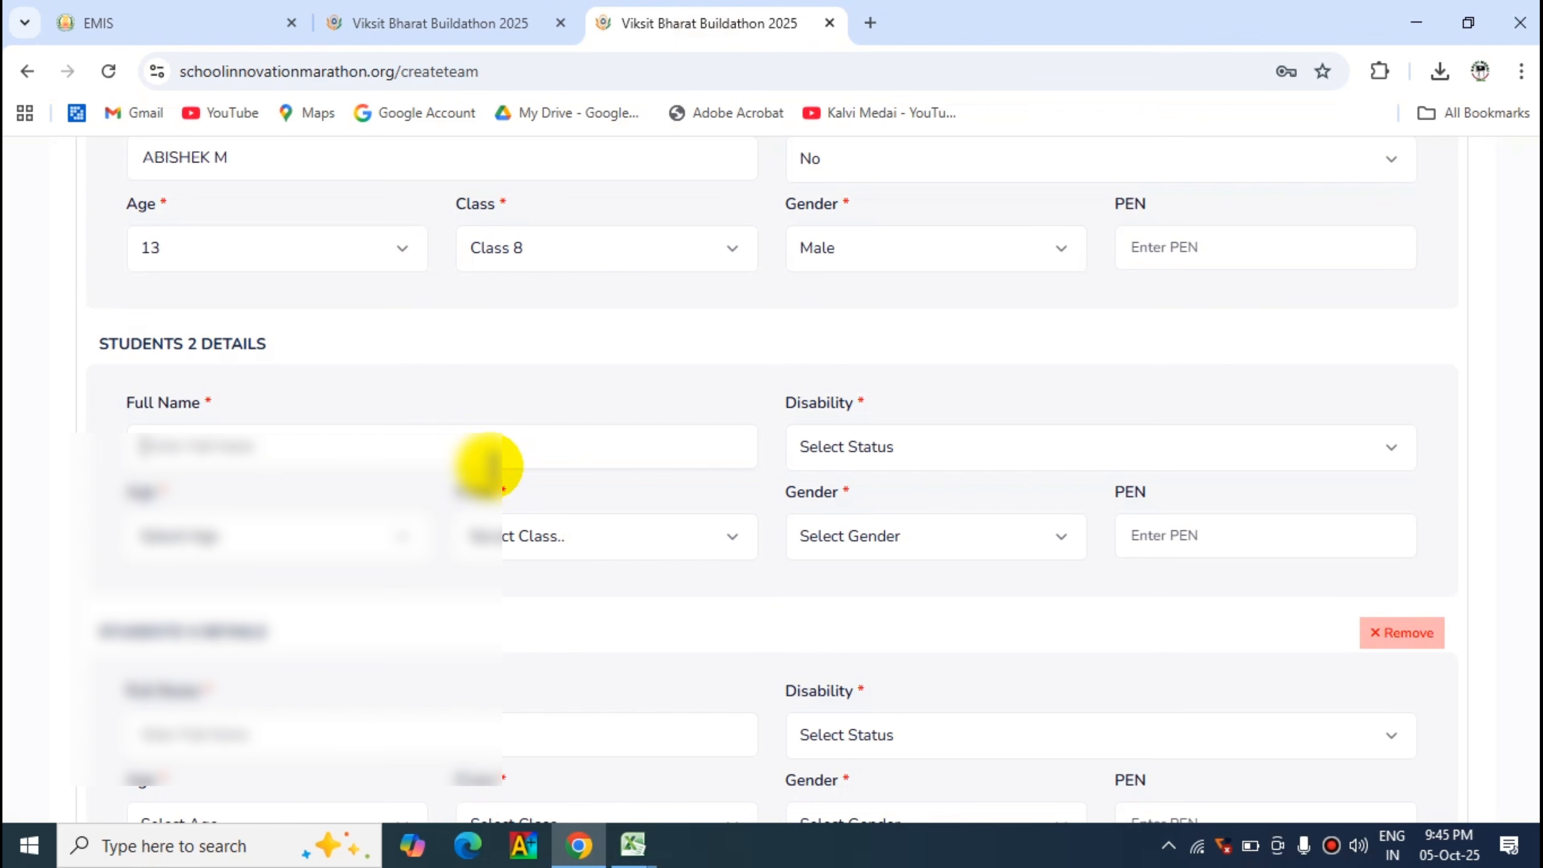
pyautogui.click(158, 446)
pyautogui.hotkey('ctrl', 'v')
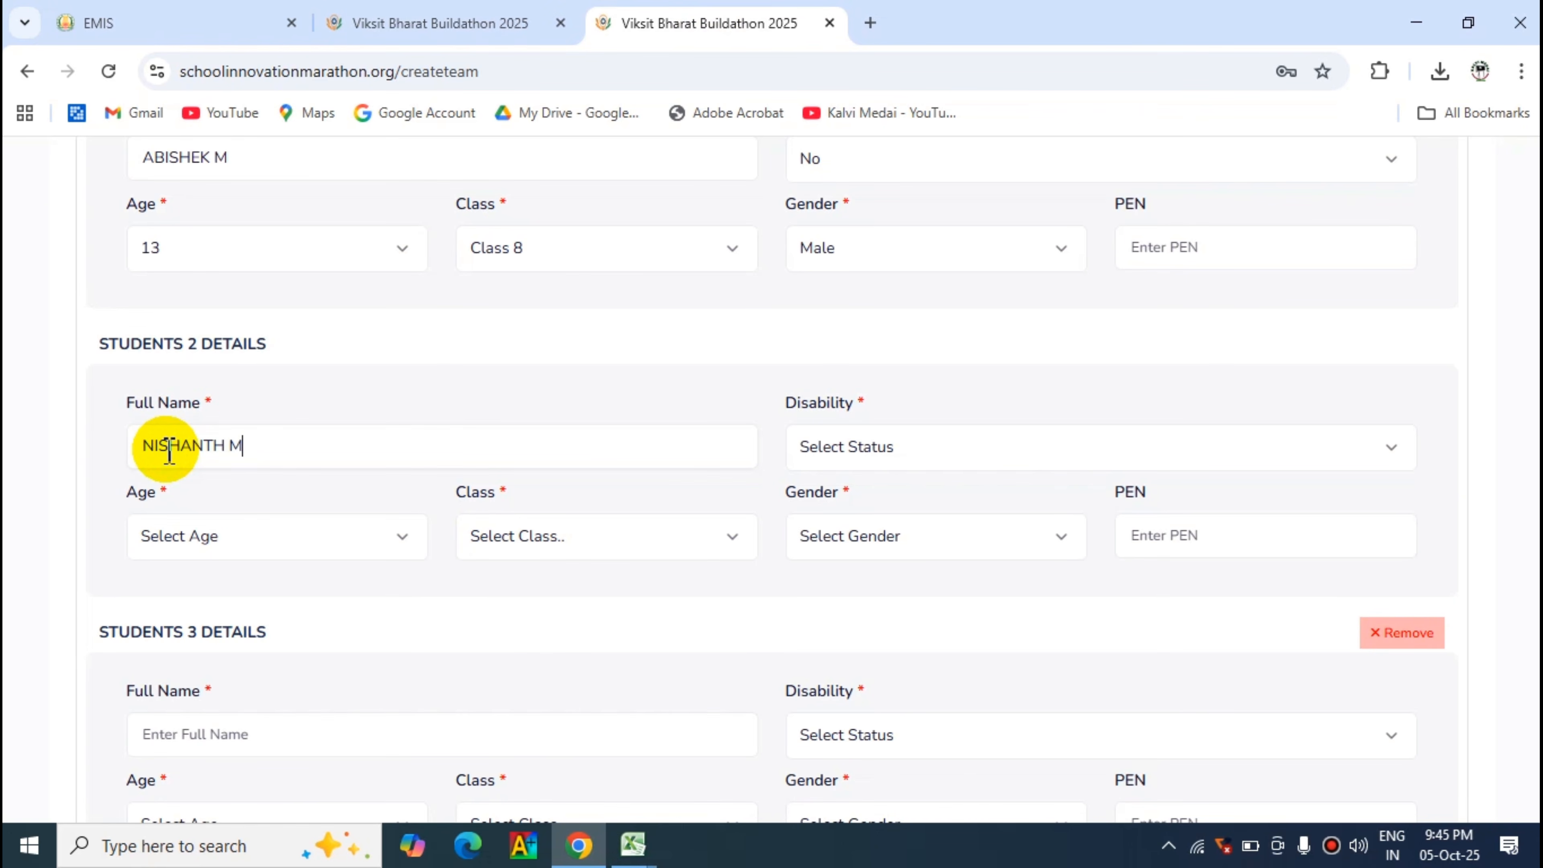
# - Set Student 2's disability to No, age to 13, class to Class 8 and gender to Male
pyautogui.click(903, 460)
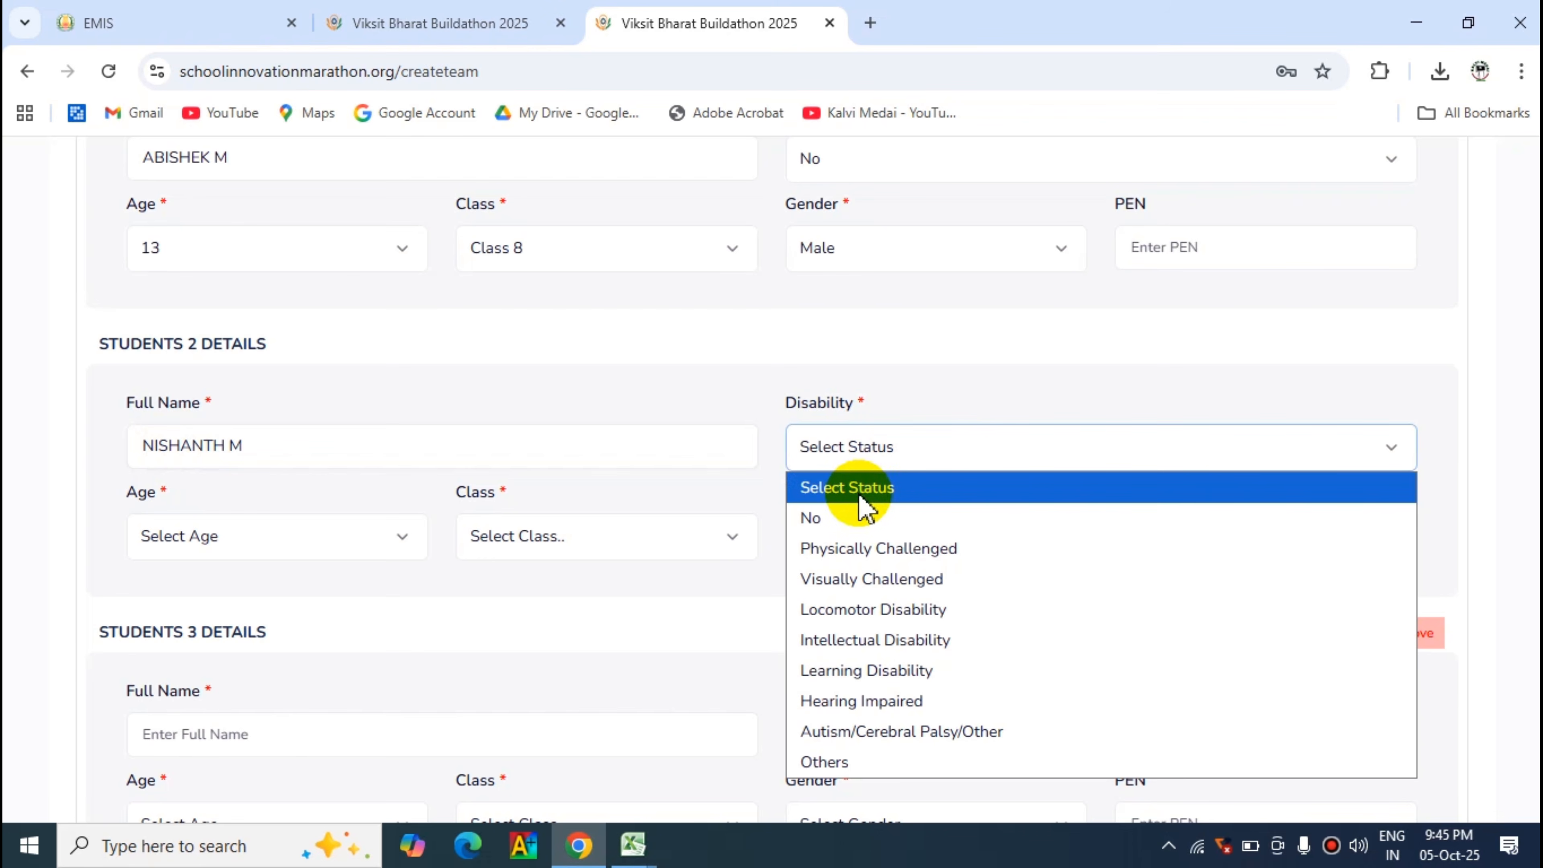
pyautogui.click(835, 523)
pyautogui.click(268, 537)
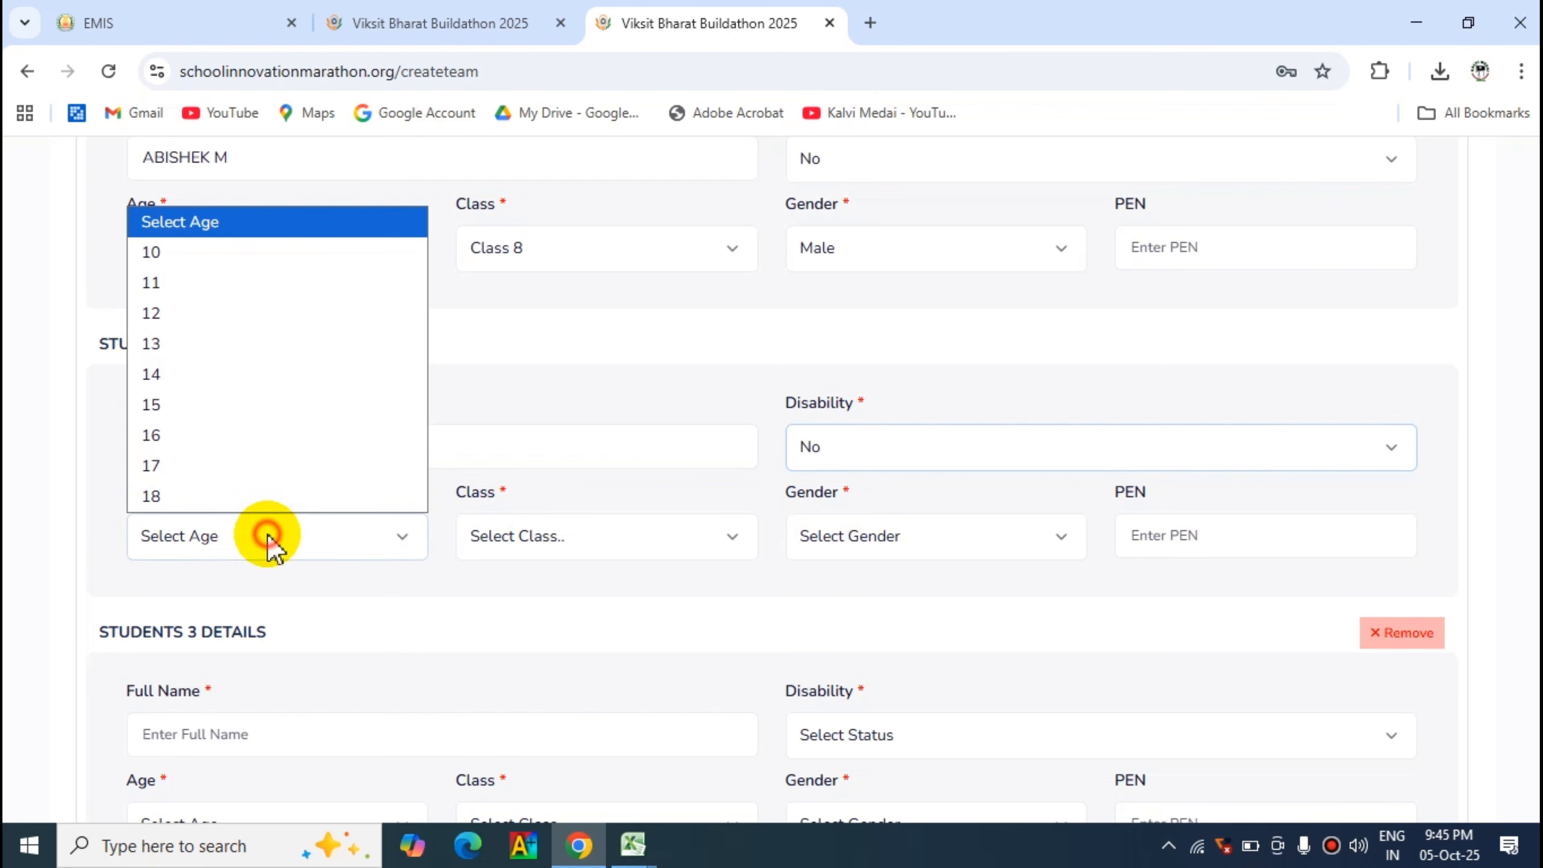
pyautogui.click(155, 344)
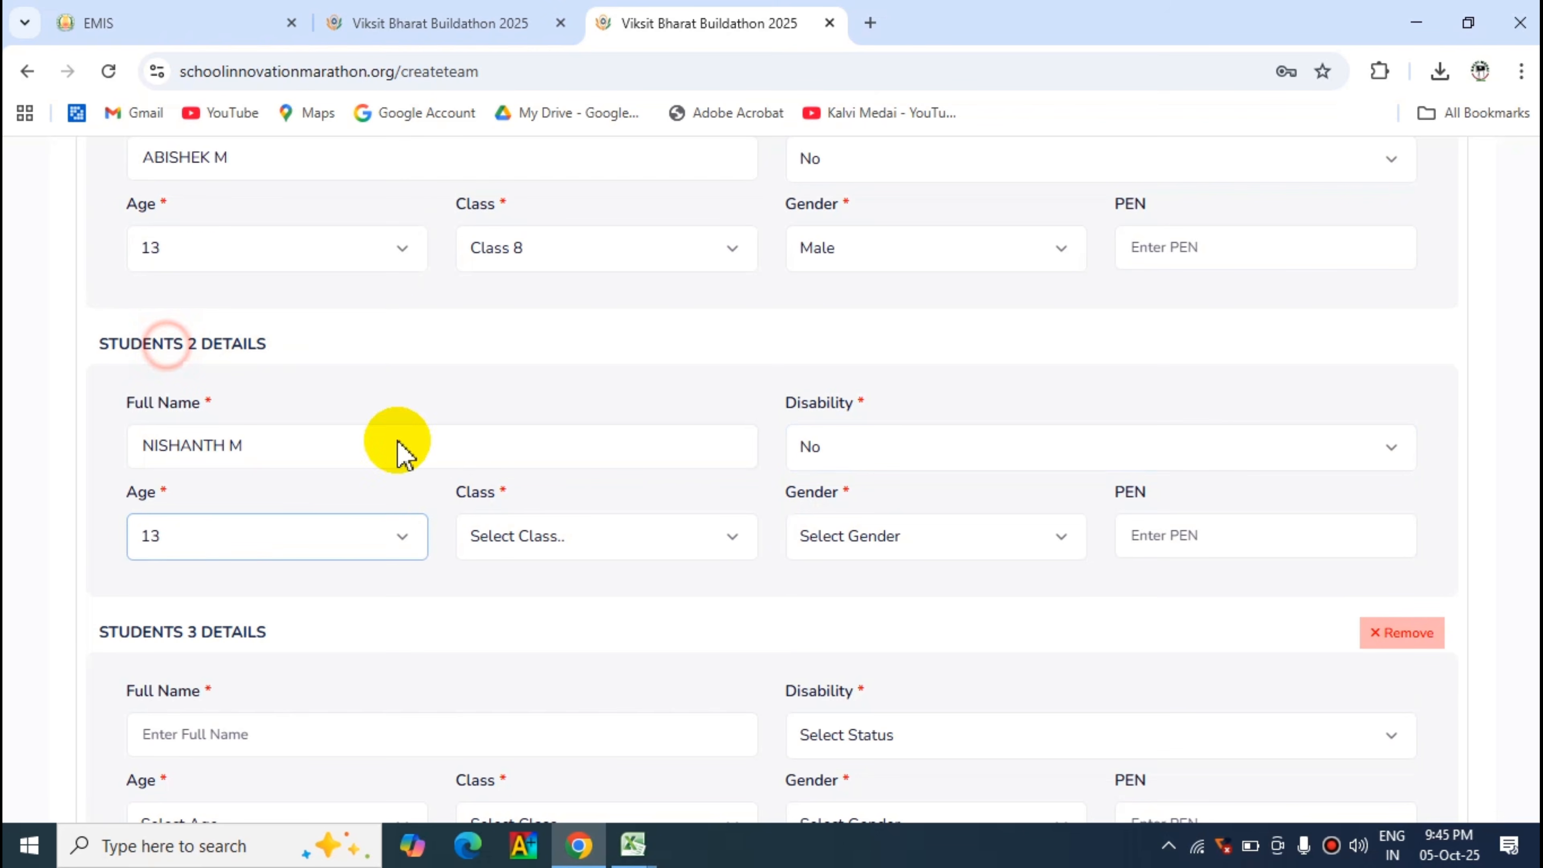
pyautogui.click(562, 534)
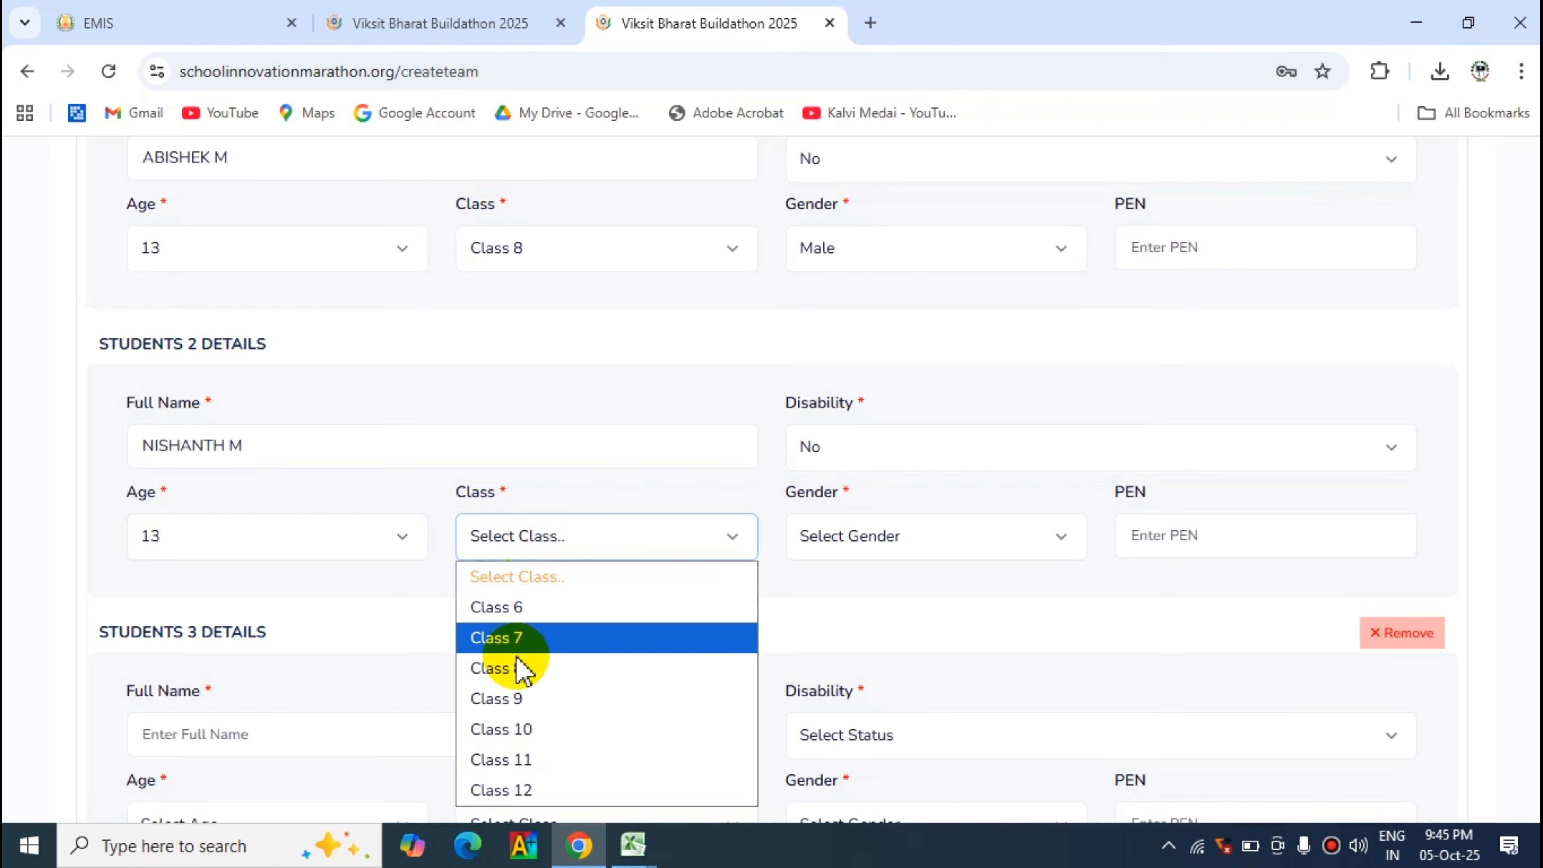
pyautogui.click(517, 670)
pyautogui.click(889, 542)
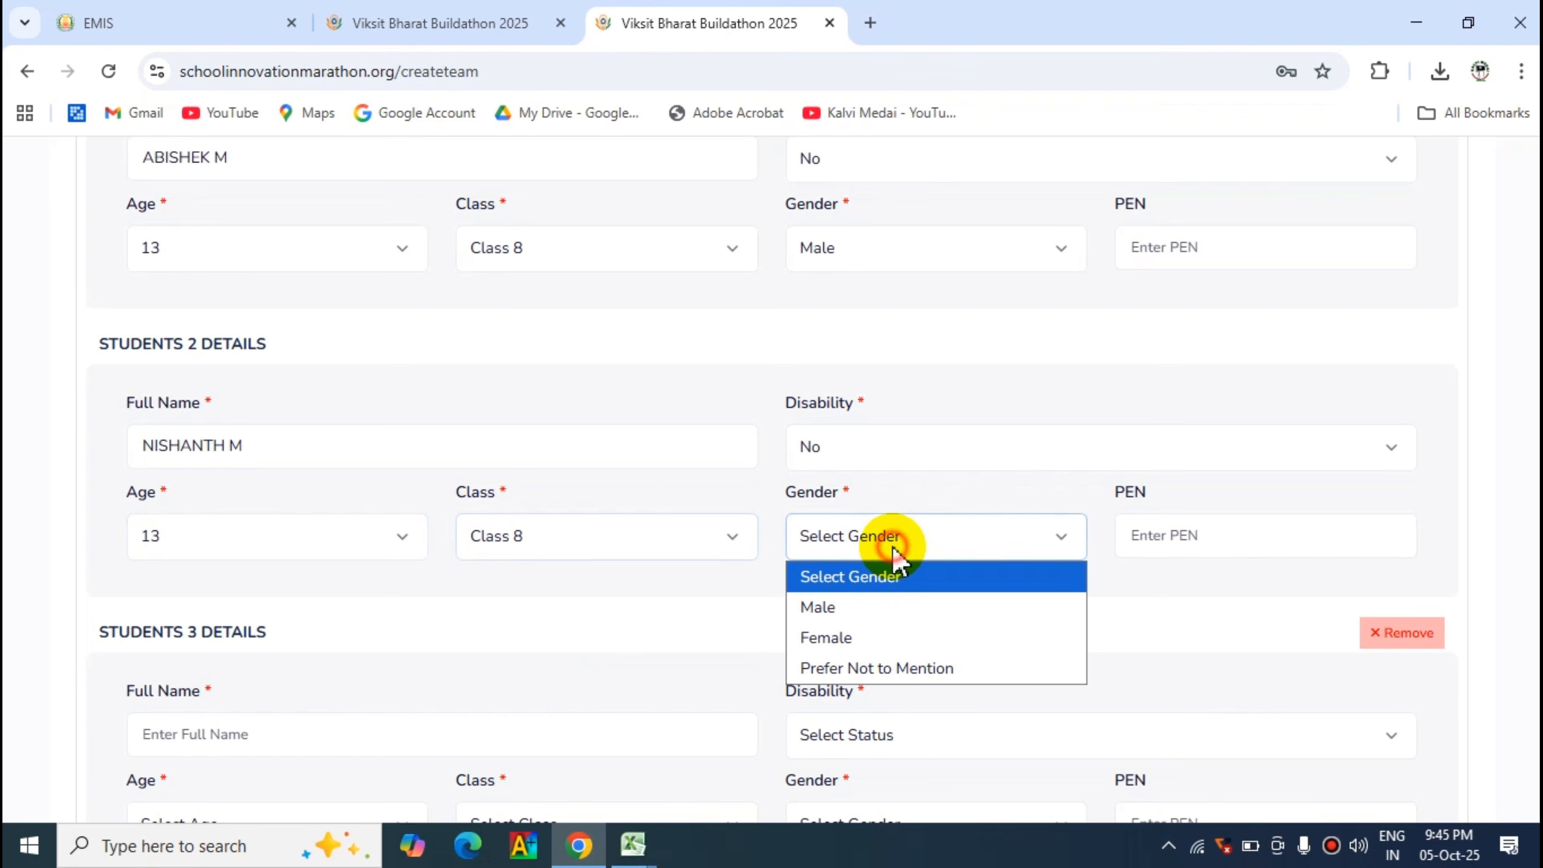
pyautogui.click(847, 617)
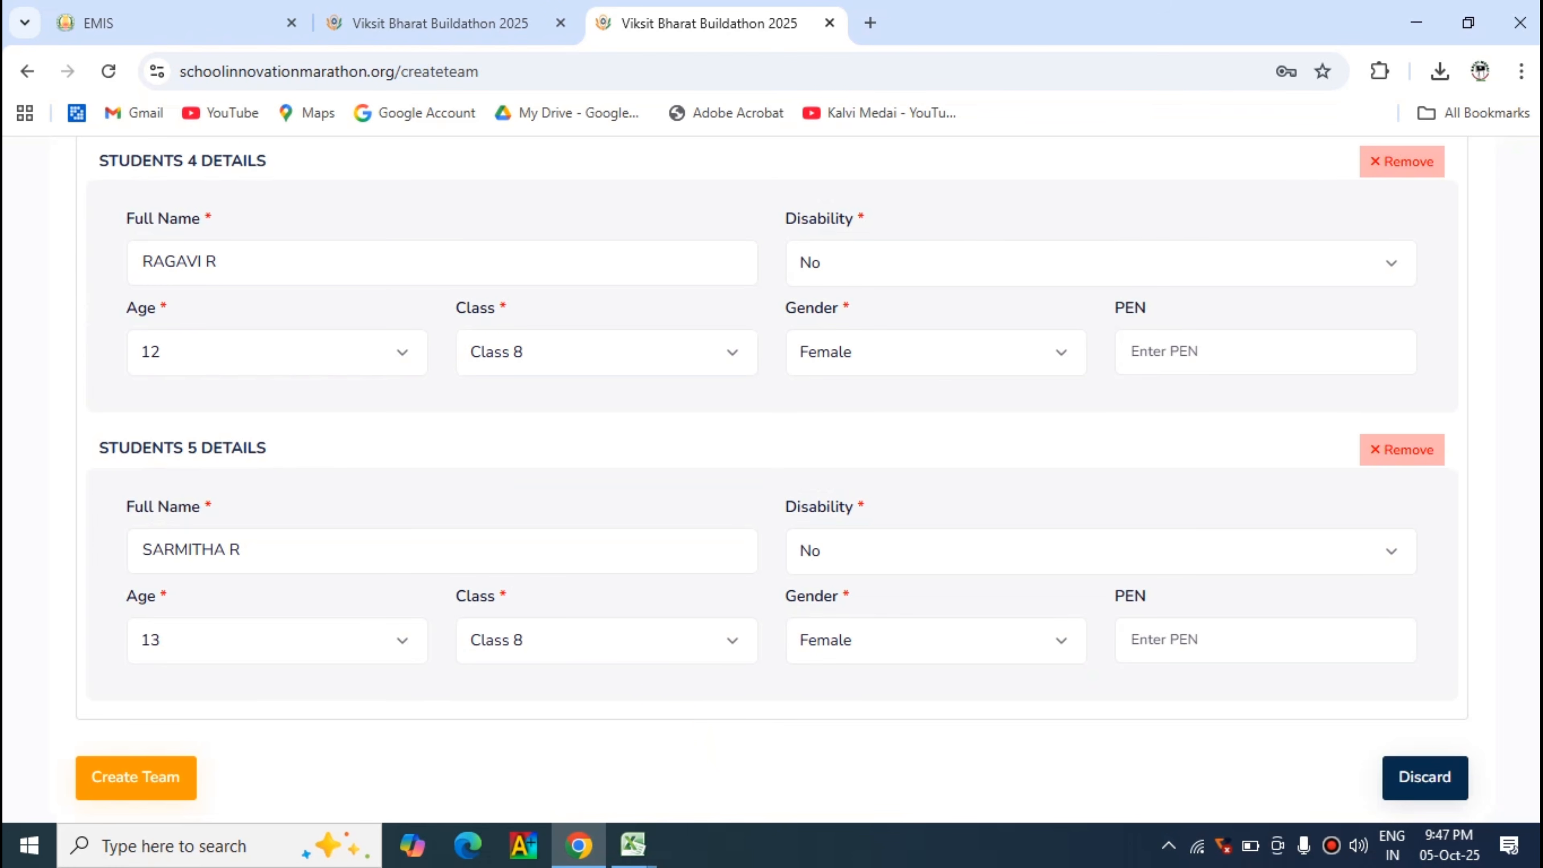
# - Review the completed team and student details in the registration form and create the team
pyautogui.scroll(11, 772, 480)
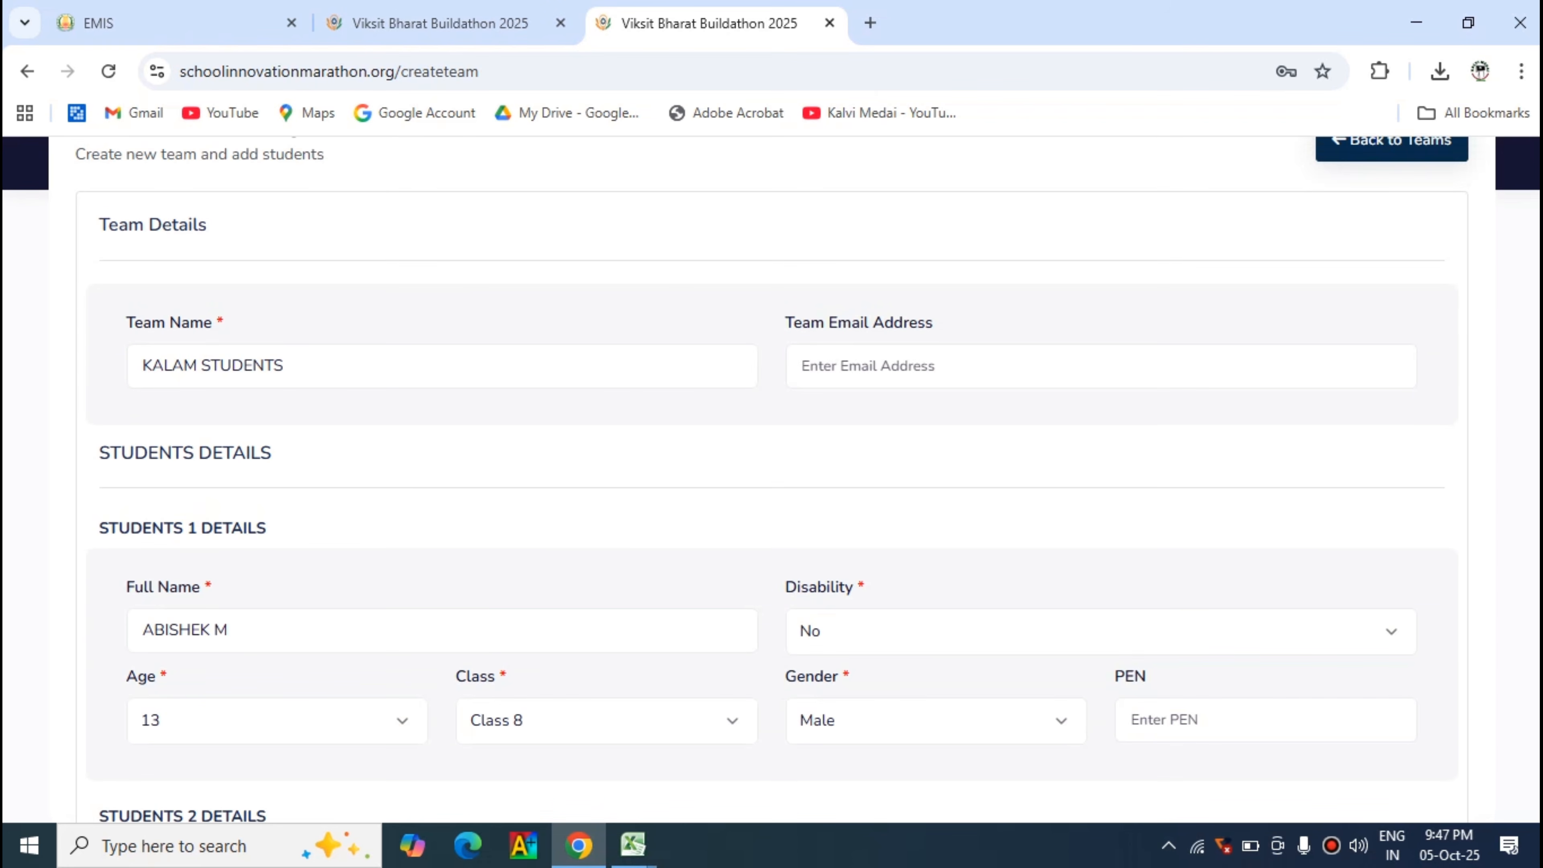
pyautogui.scroll(-11, 771, 480)
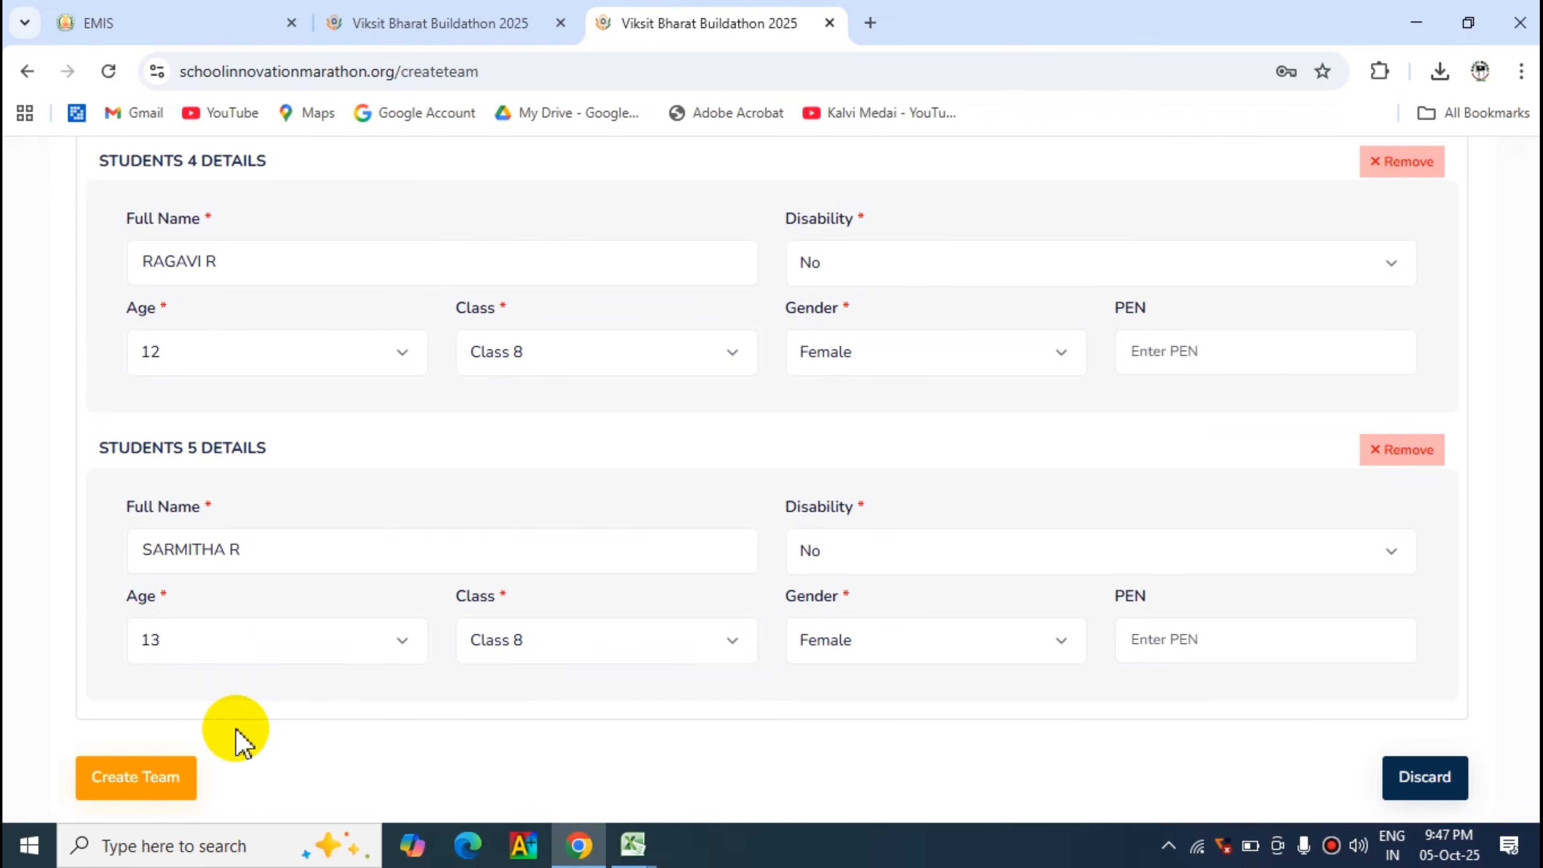
pyautogui.click(144, 784)
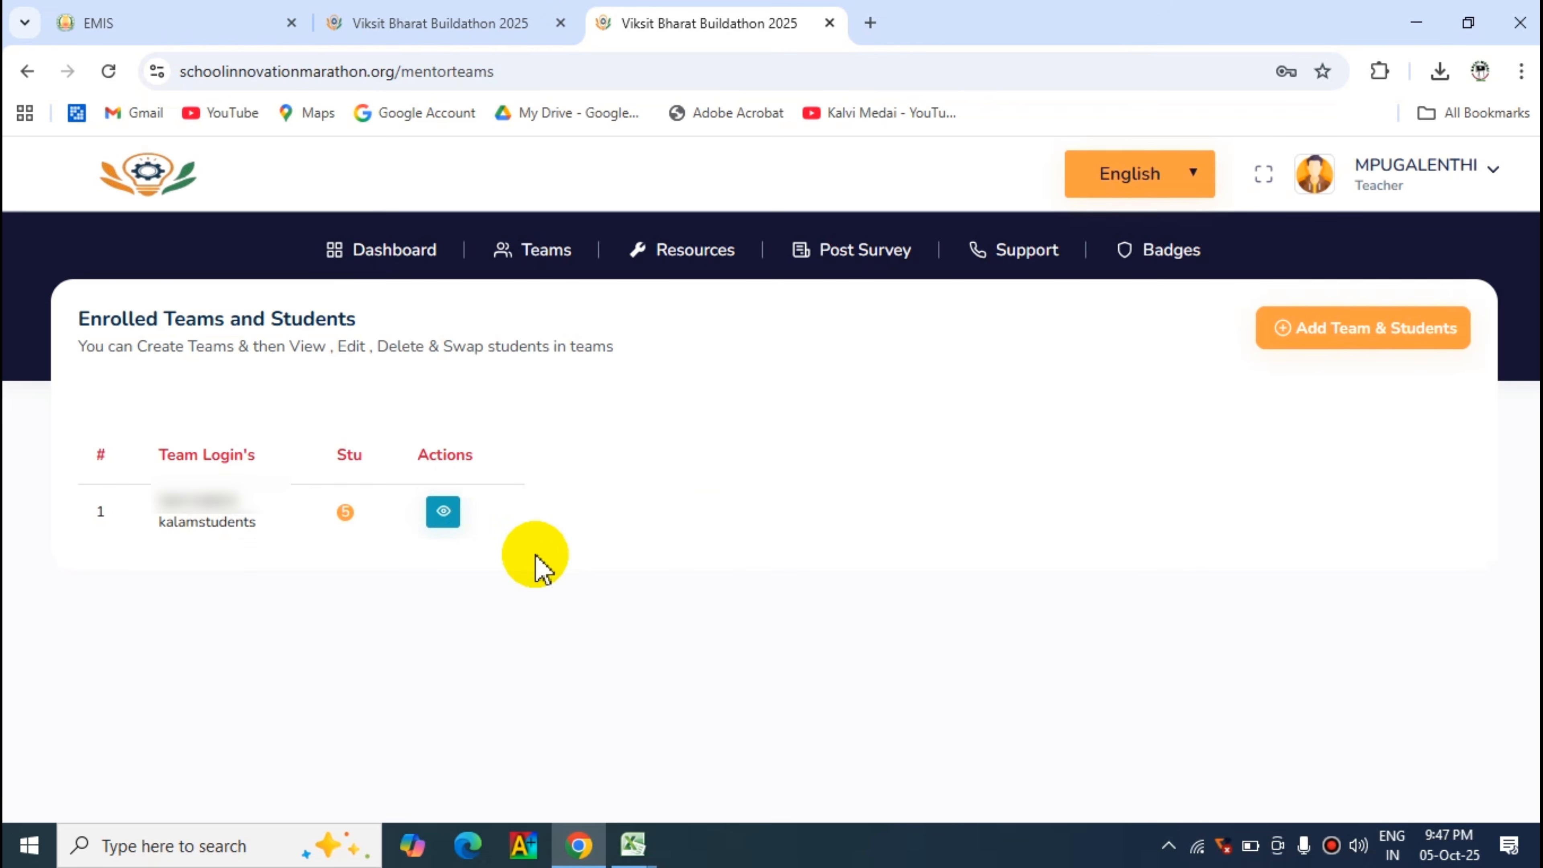
# - View the enrolled KALAM STUDENTS team's details and examine its member list with the available actions for each student
pyautogui.click(444, 512)
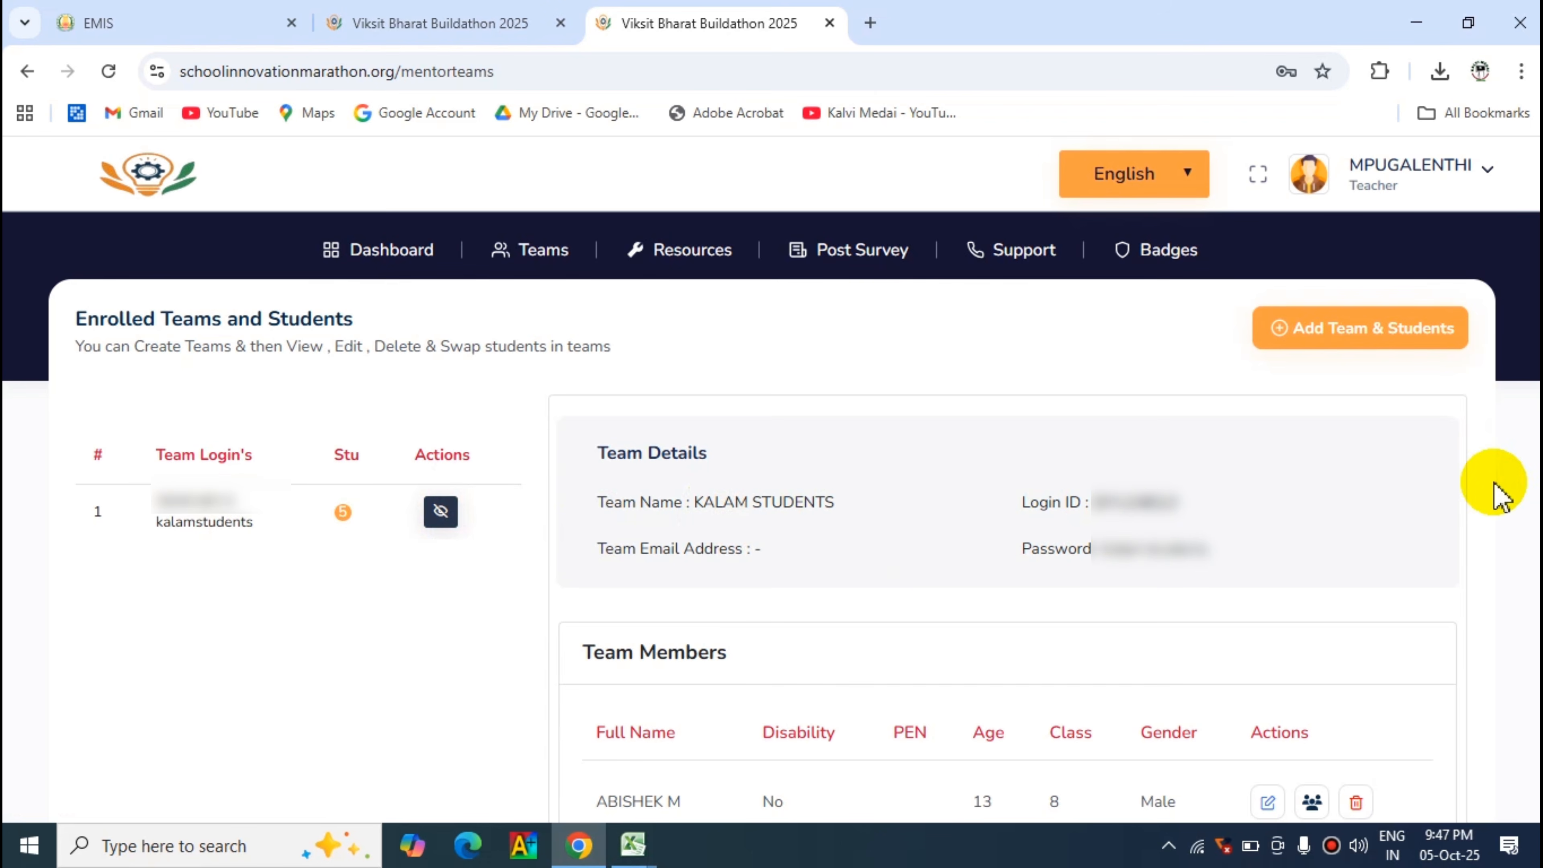
pyautogui.scroll(-2, 1499, 489)
pyautogui.scroll(-3, 691, 481)
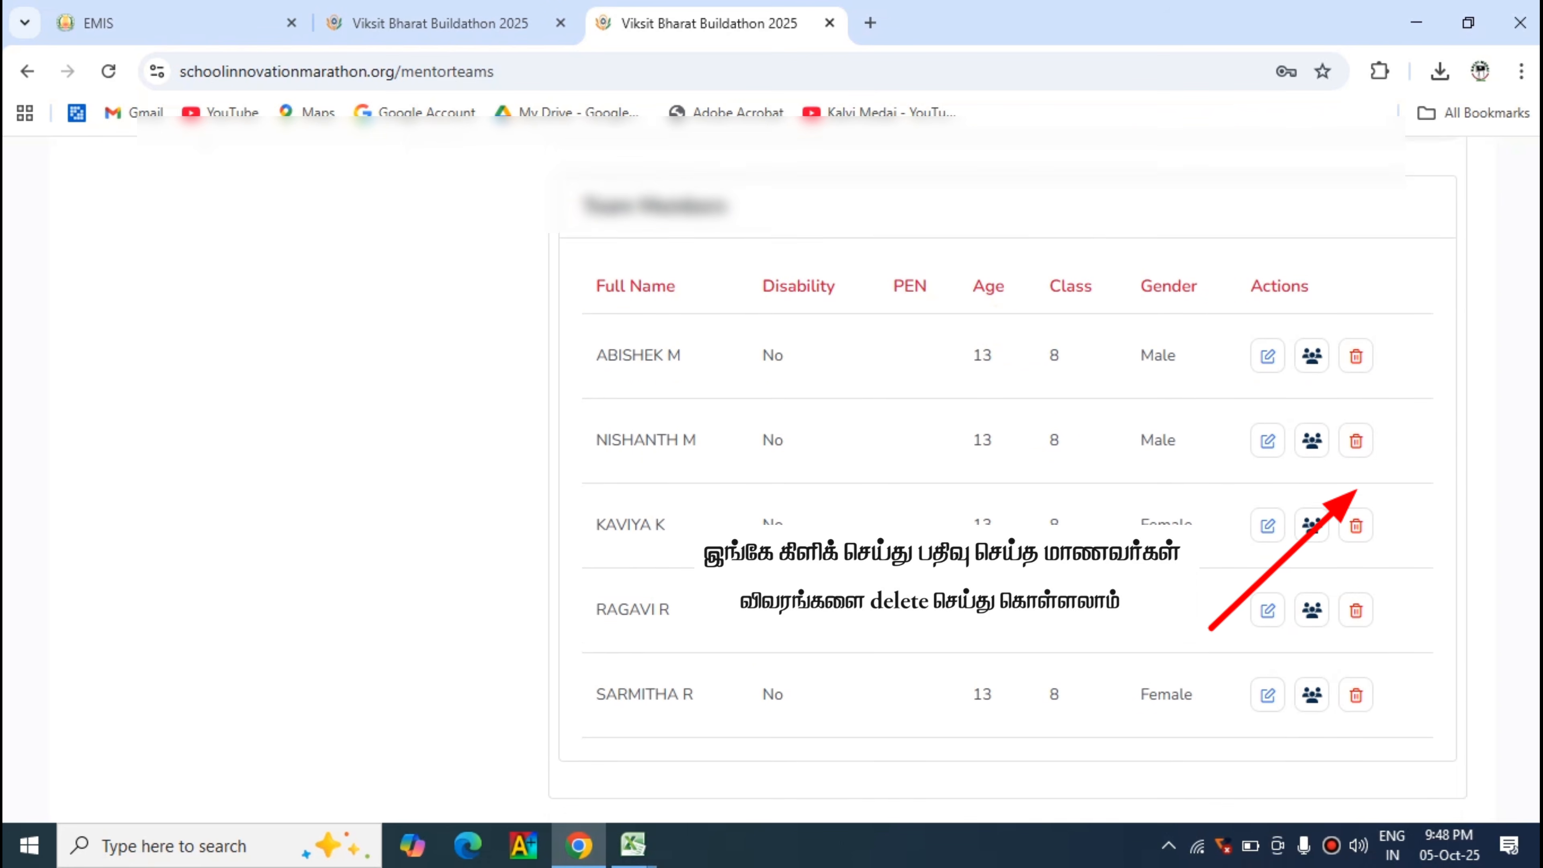
pyautogui.scroll(-2, 1008, 469)
pyautogui.scroll(8, 1287, 358)
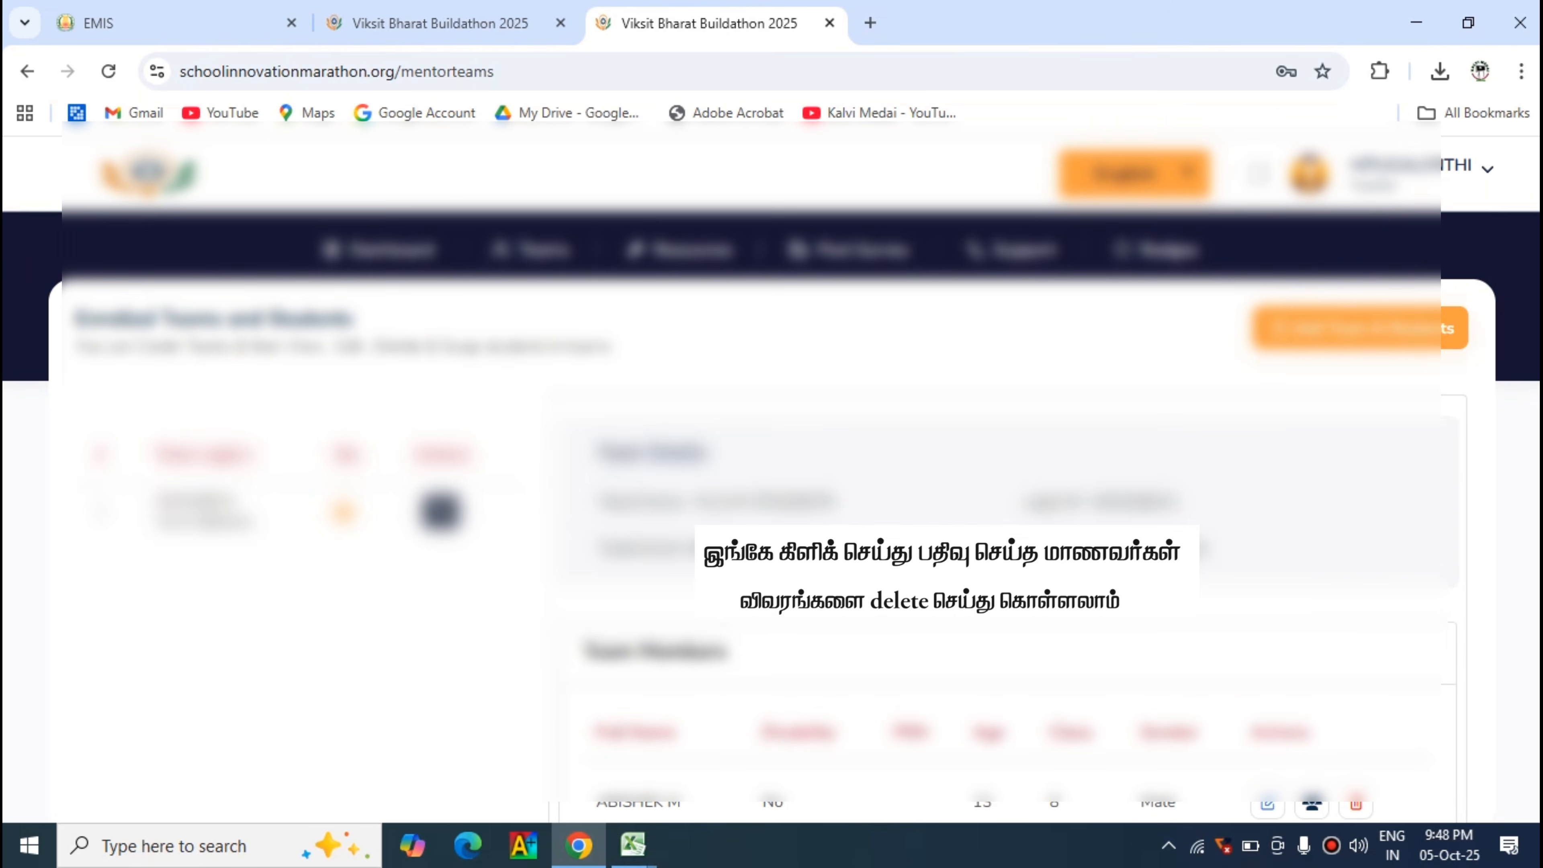
# - Open a blank team registration form and look through its fields for adding another team
pyautogui.click(1301, 333)
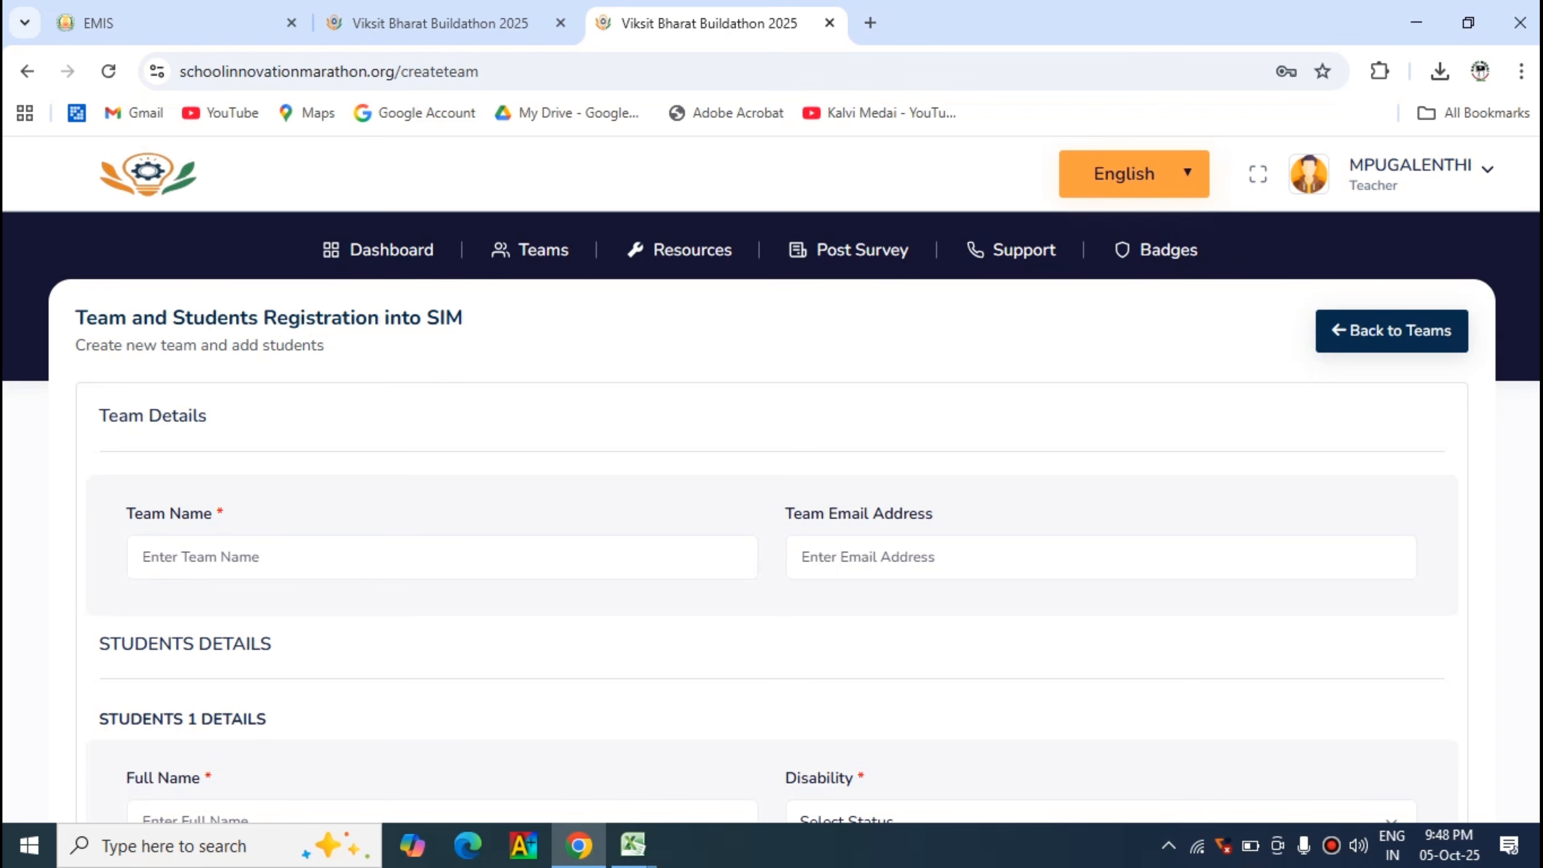
pyautogui.scroll(-10, 771, 468)
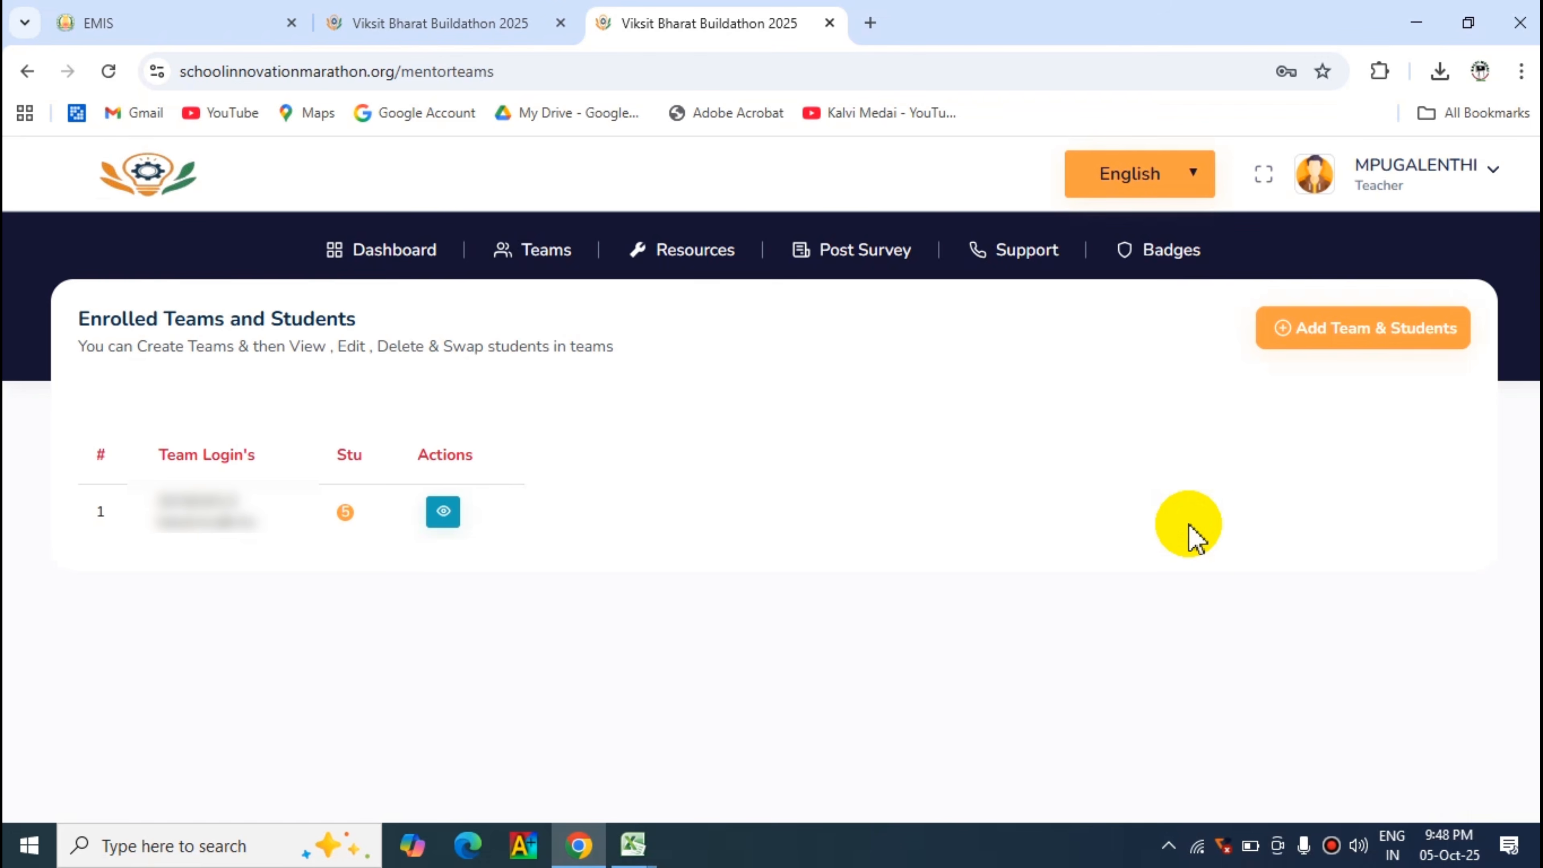
# - Examine the teacher dashboard's progress stages and SIM Road Map, and view the KALAM STUDENTS team details through its Teams entry
pyautogui.click(392, 255)
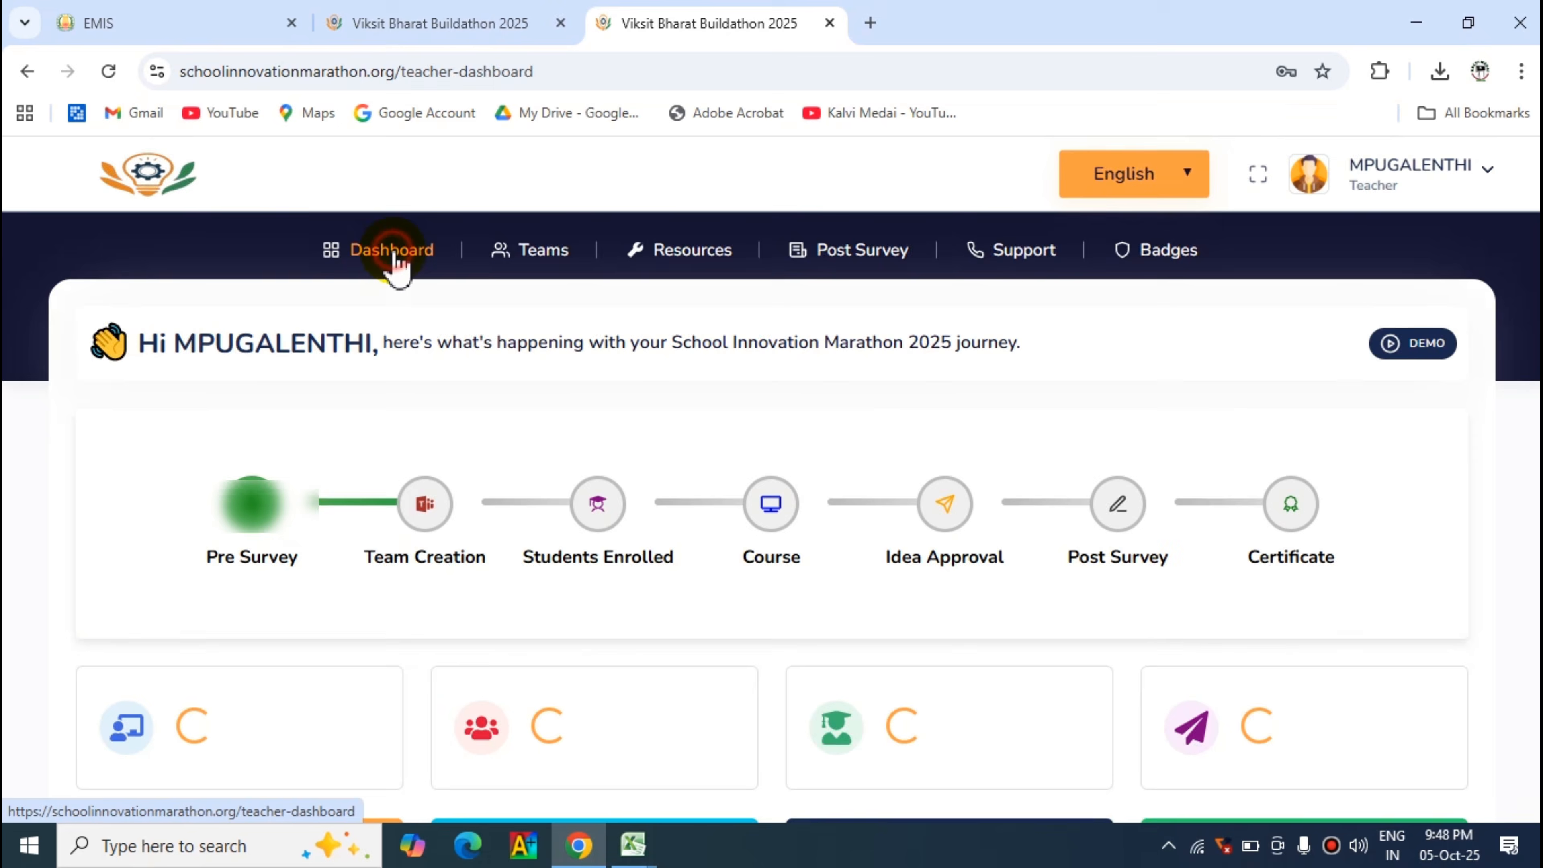
pyautogui.scroll(-2, 677, 404)
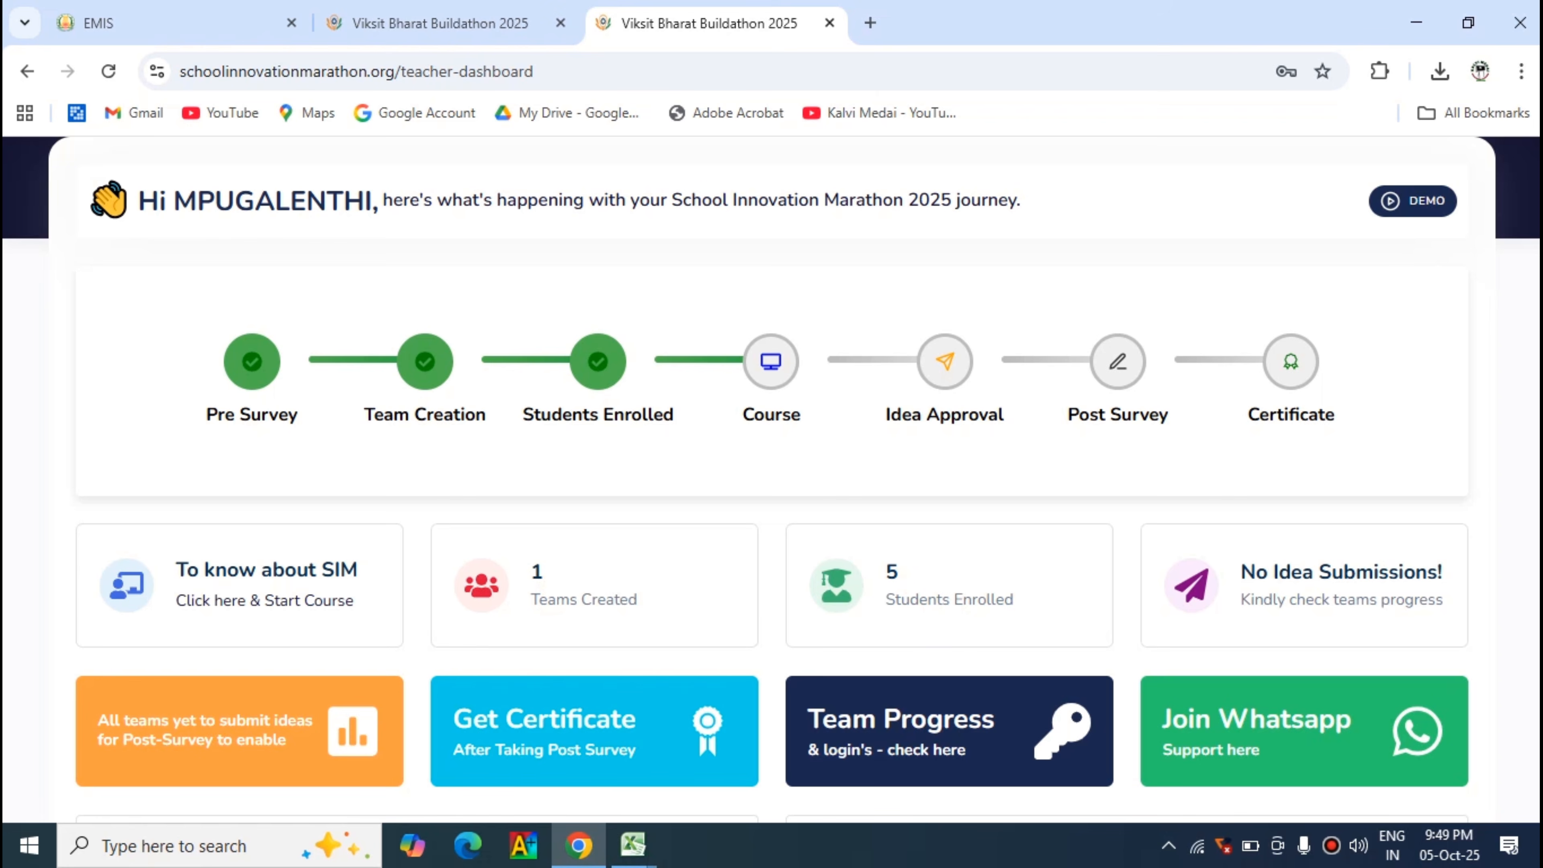
pyautogui.scroll(-8, 1395, 544)
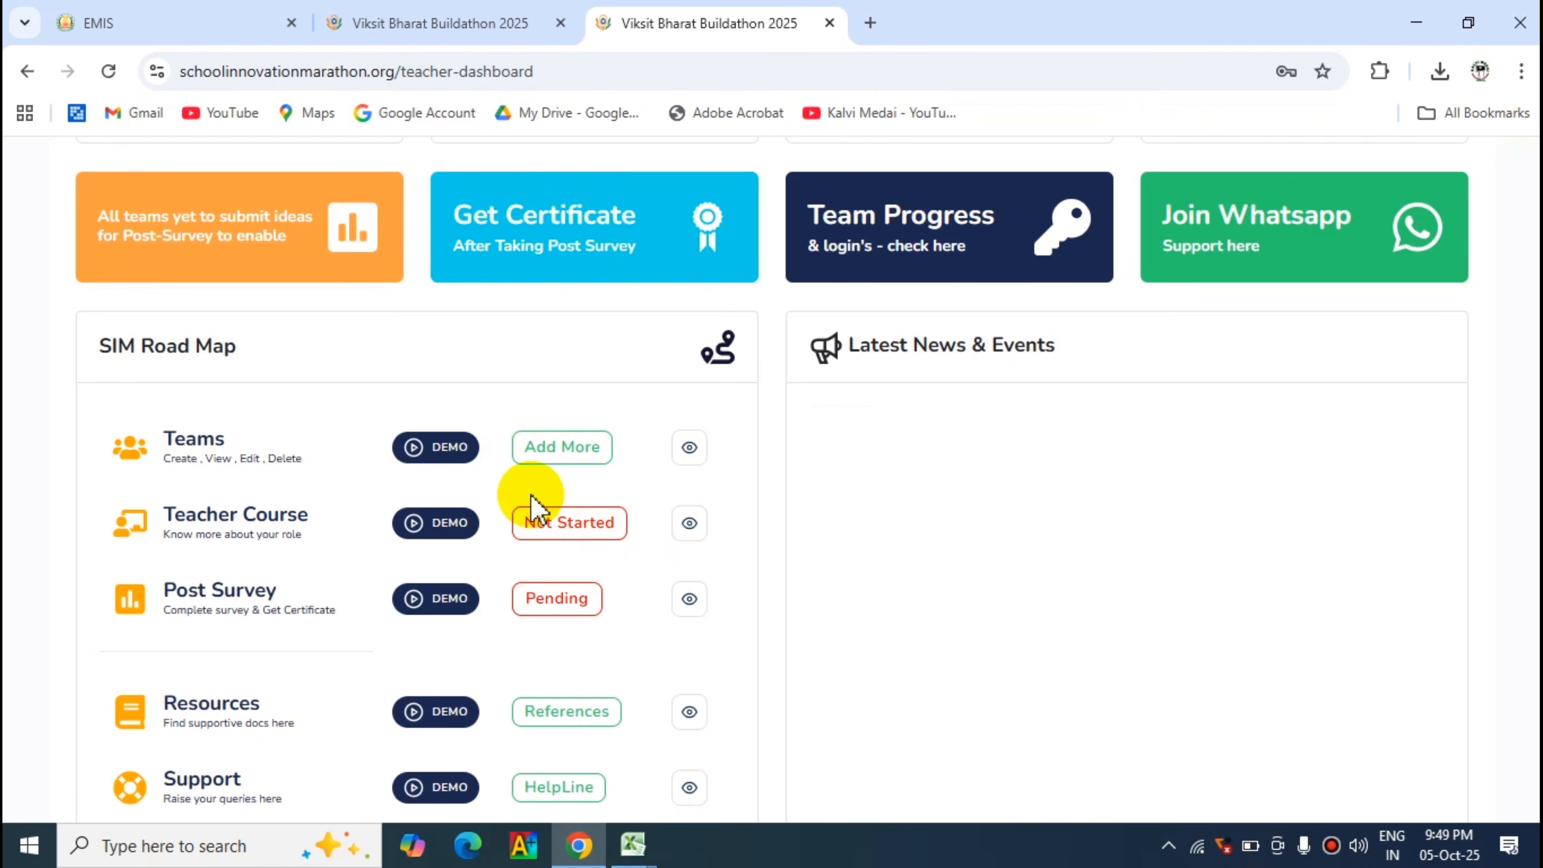
pyautogui.click(690, 449)
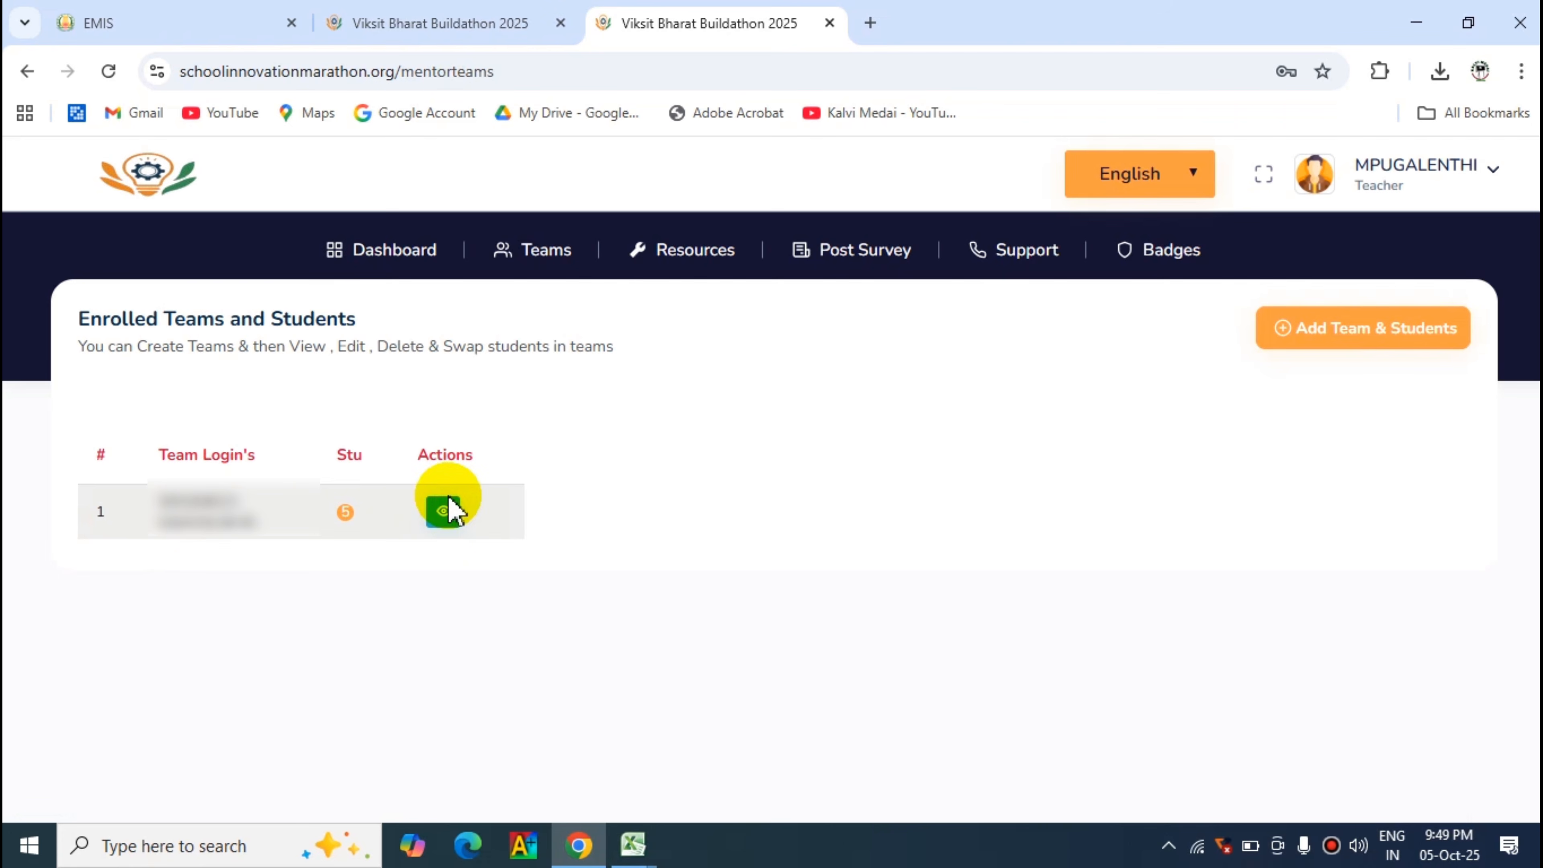
pyautogui.click(443, 511)
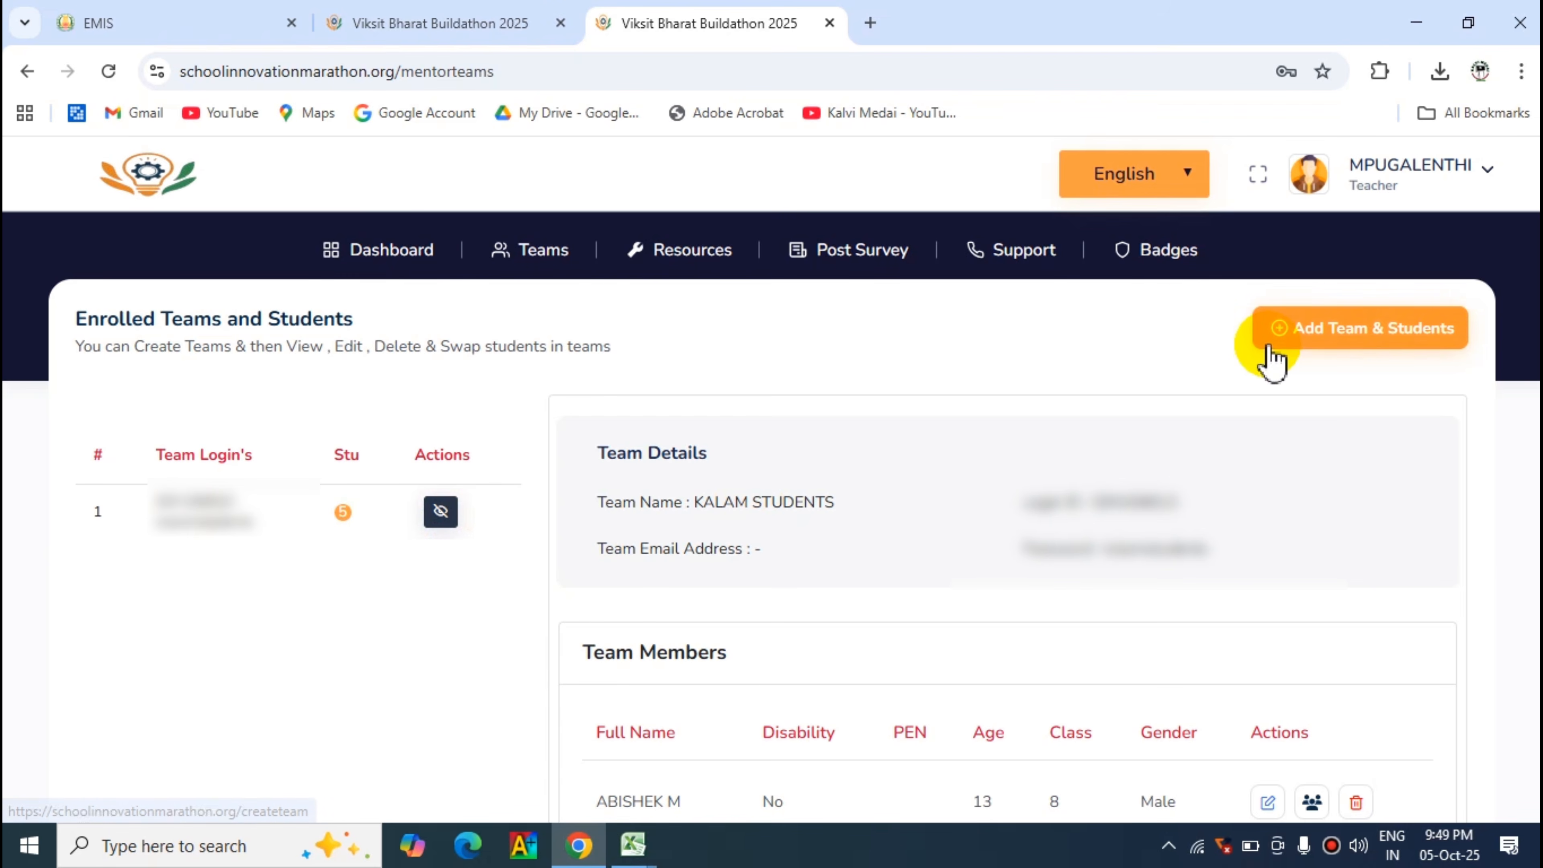
# - Look through the Add Team & Students form down to Student 5 and return to the enrolled teams list
pyautogui.click(1338, 341)
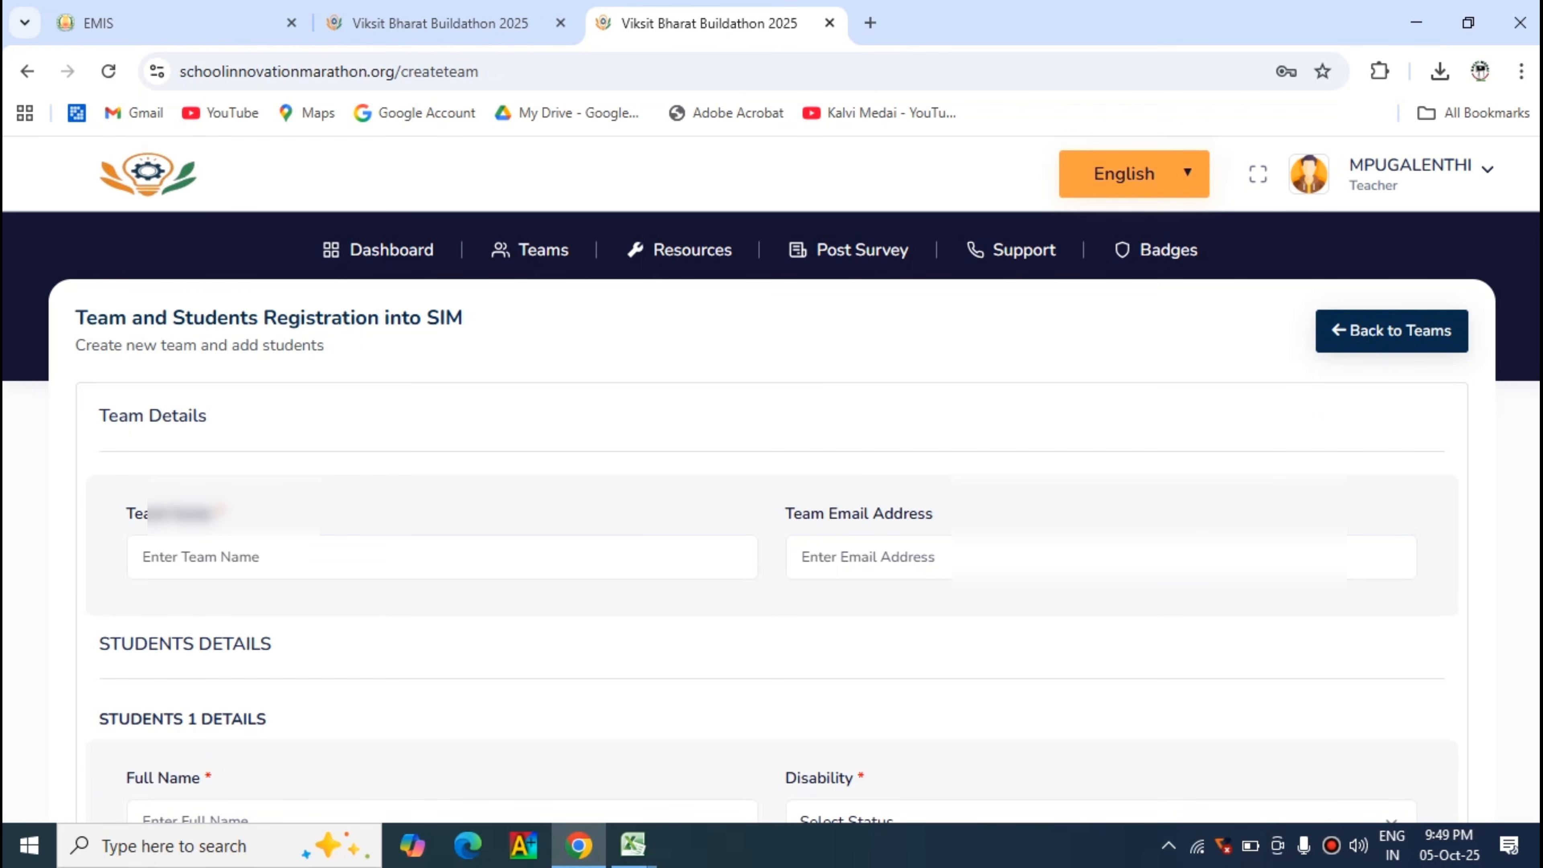
pyautogui.scroll(-15, 772, 481)
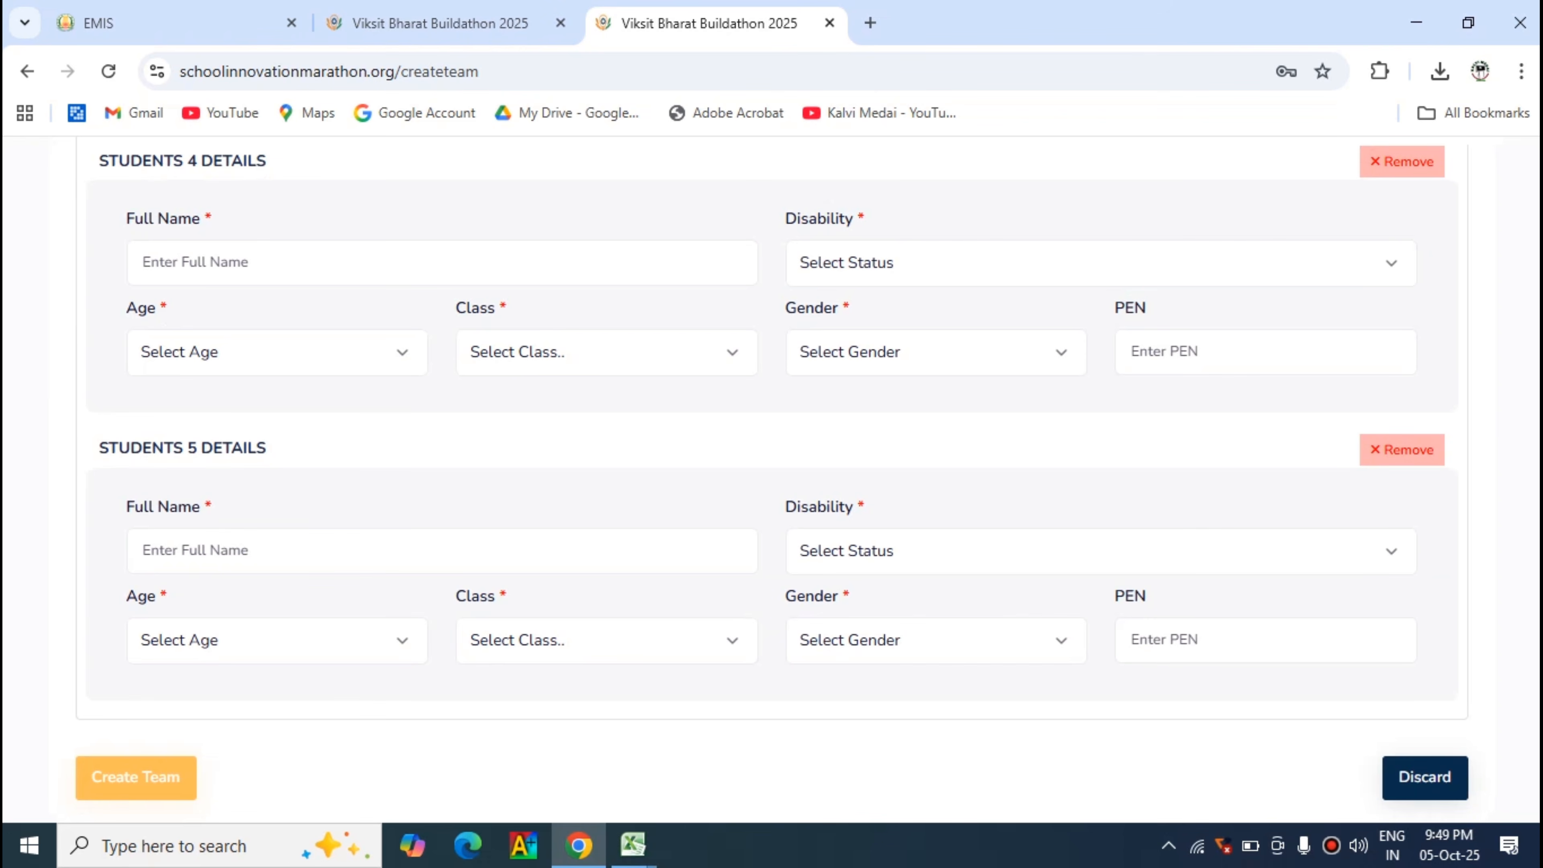
pyautogui.scroll(15, 771, 480)
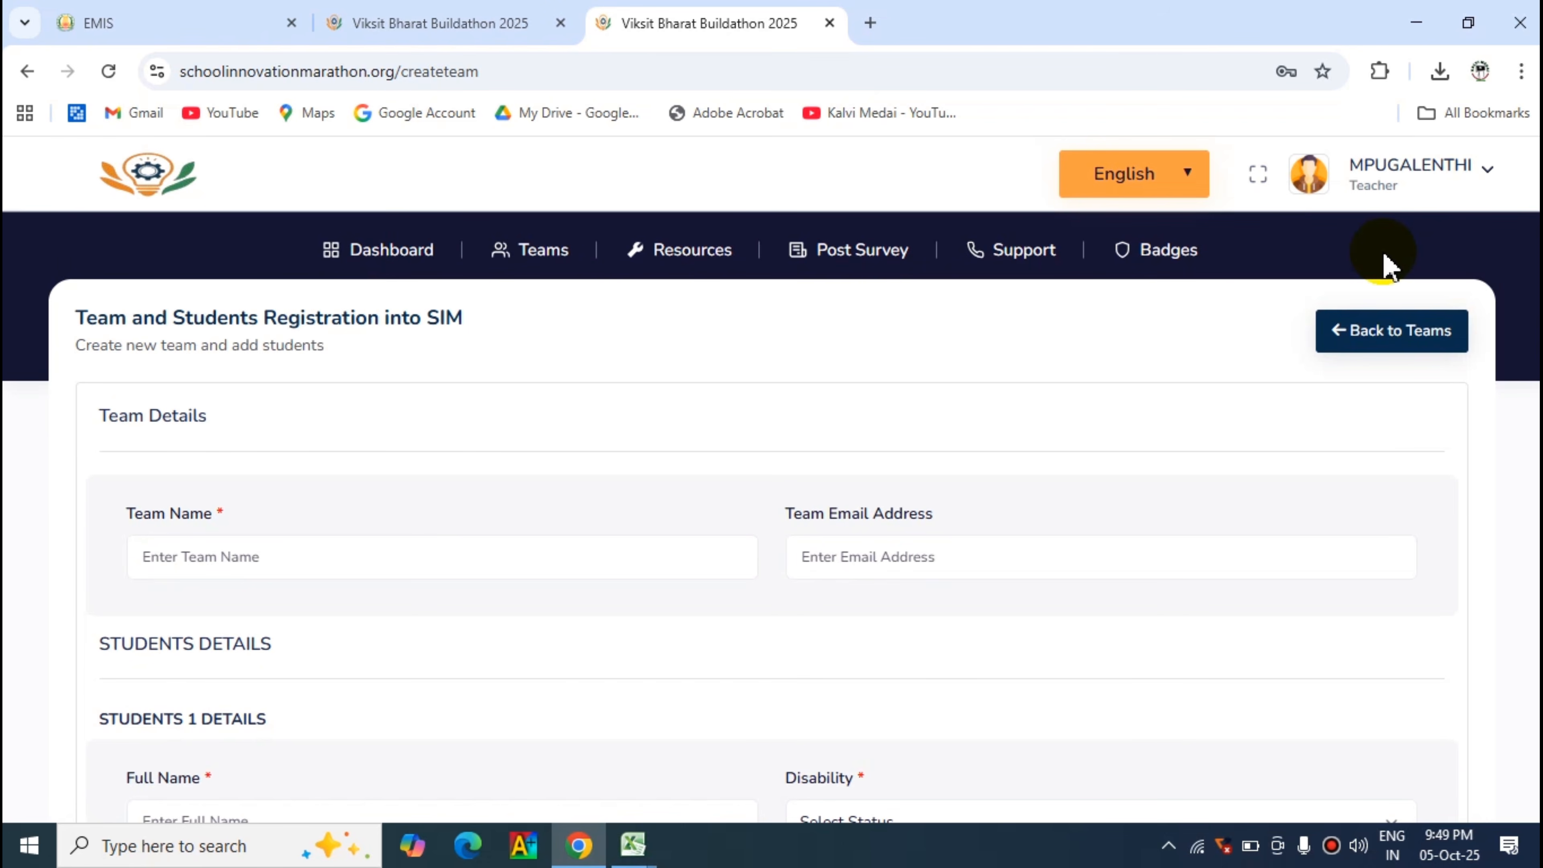
pyautogui.click(1371, 342)
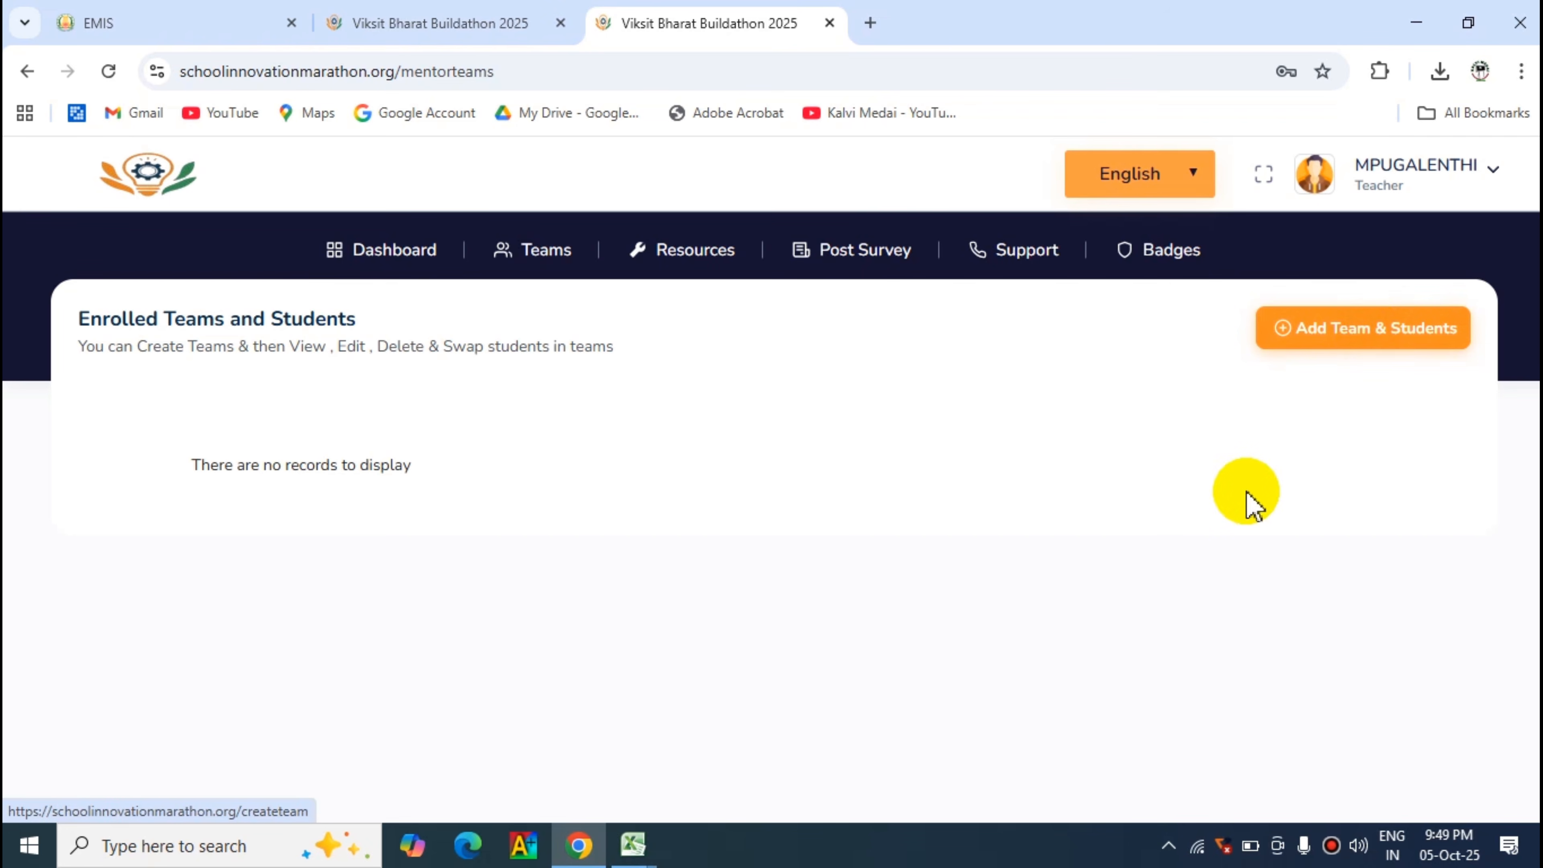
# - Log out of the teacher account and confirm the logout
pyautogui.click(1463, 176)
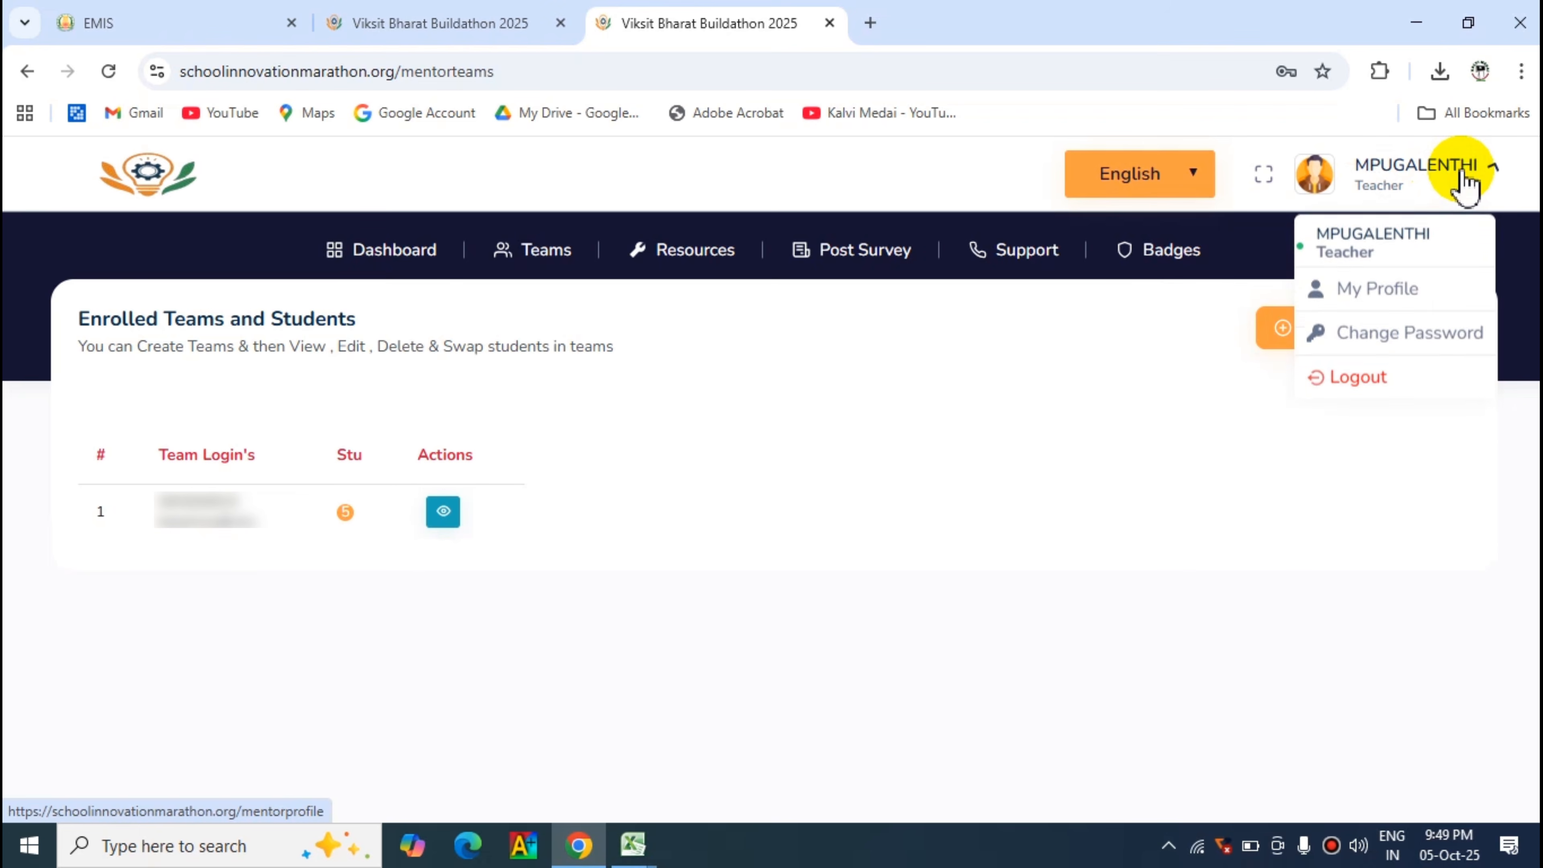
pyautogui.click(1345, 368)
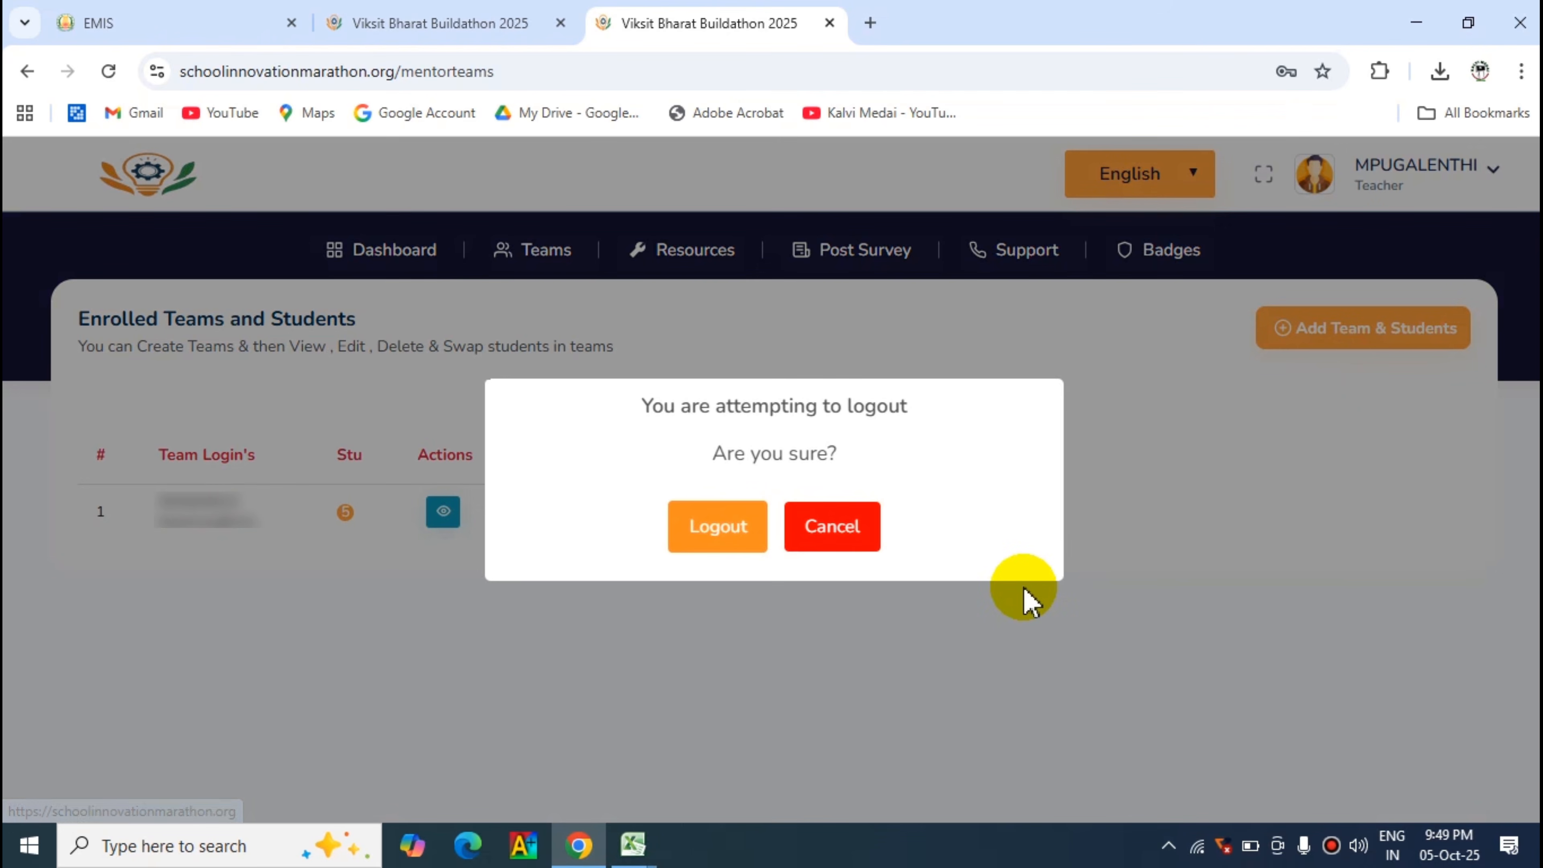
pyautogui.click(719, 530)
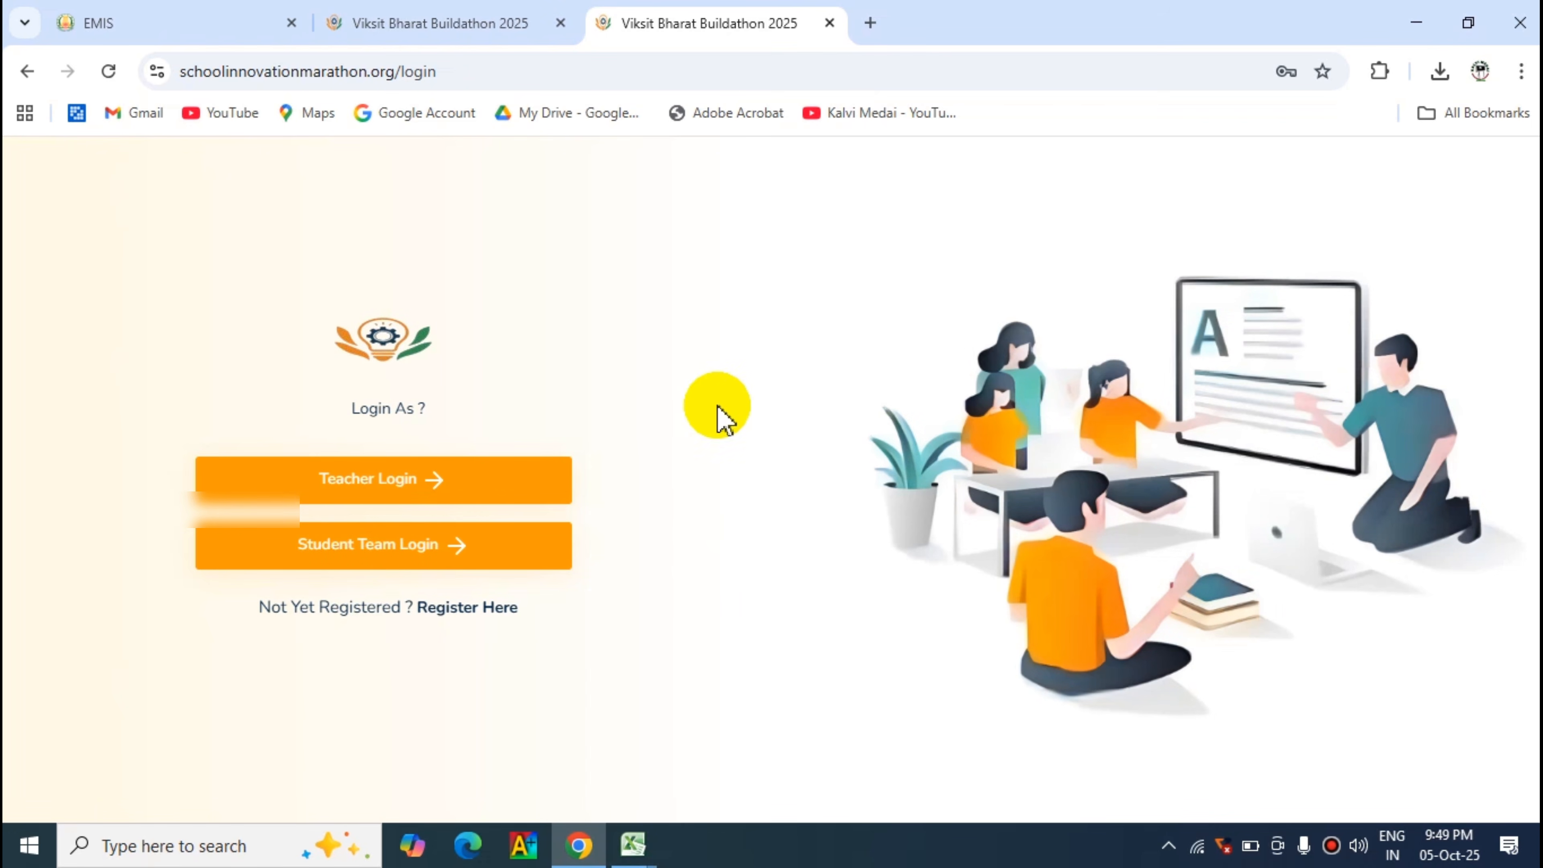